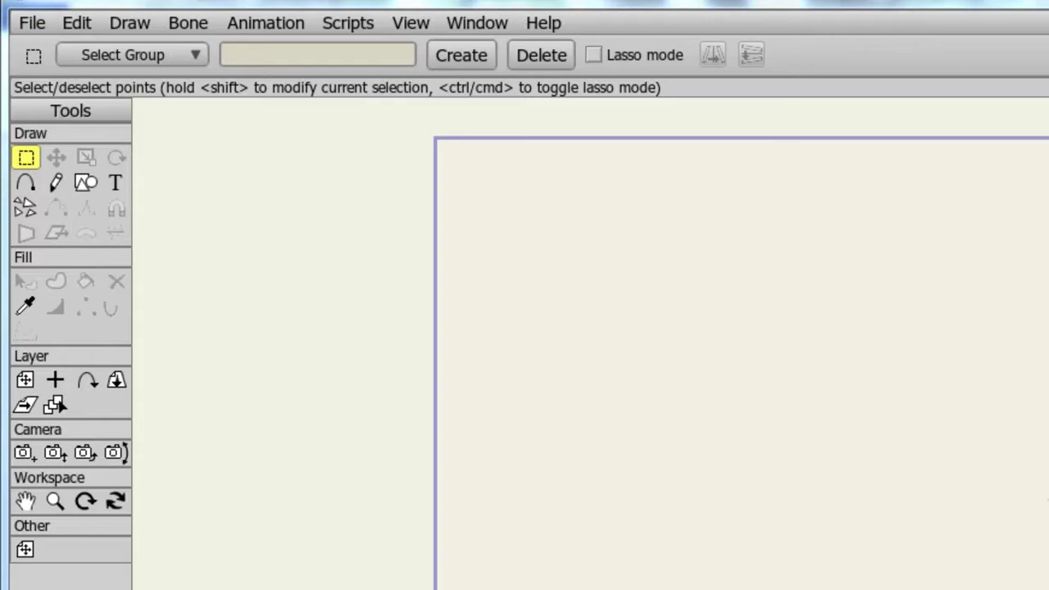
# - Browse the Import submenus (3D, Audio, Characters, Effects, Images, Video) down to the 3D Props list
pyautogui.click(33, 23)
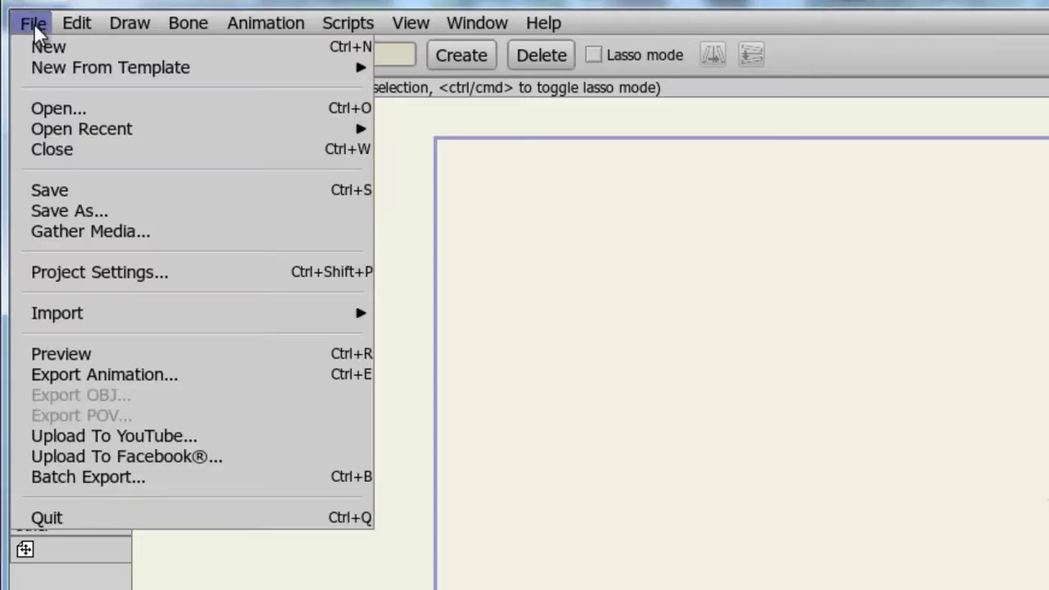
pyautogui.moveTo(106, 322)
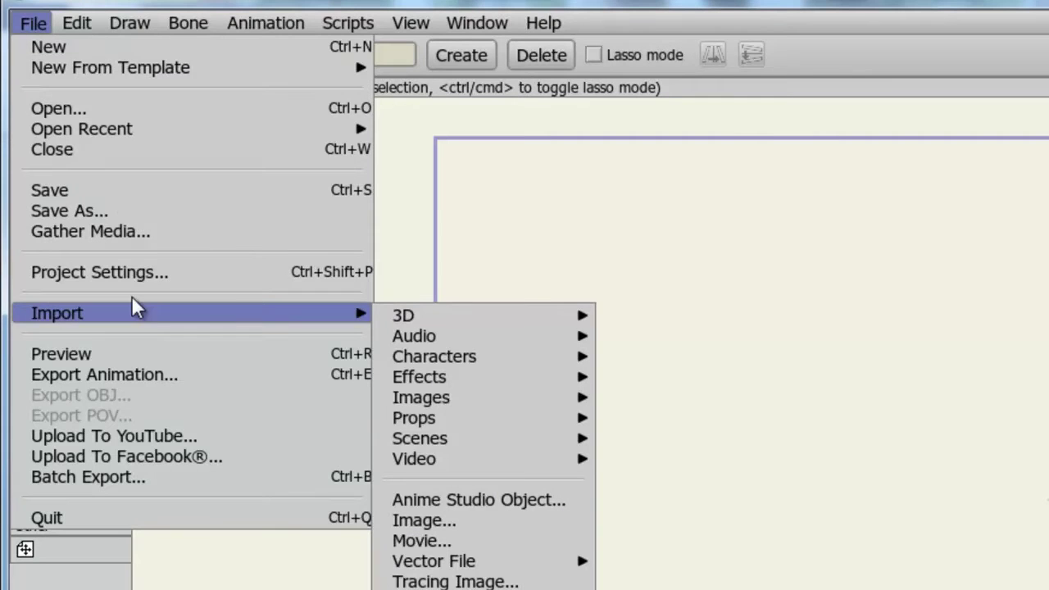
pyautogui.moveTo(423, 318)
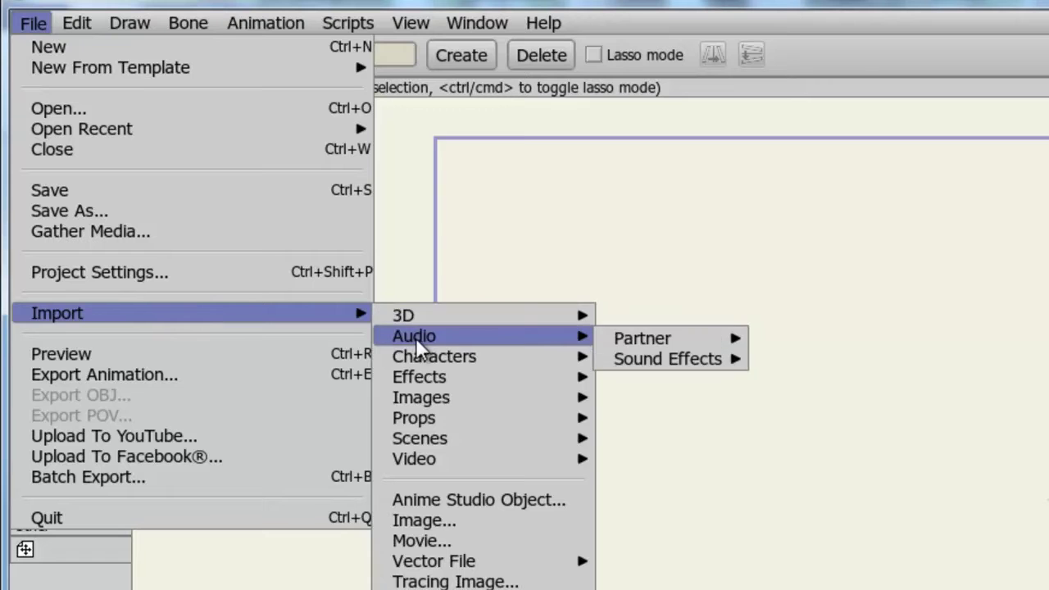
pyautogui.moveTo(439, 382)
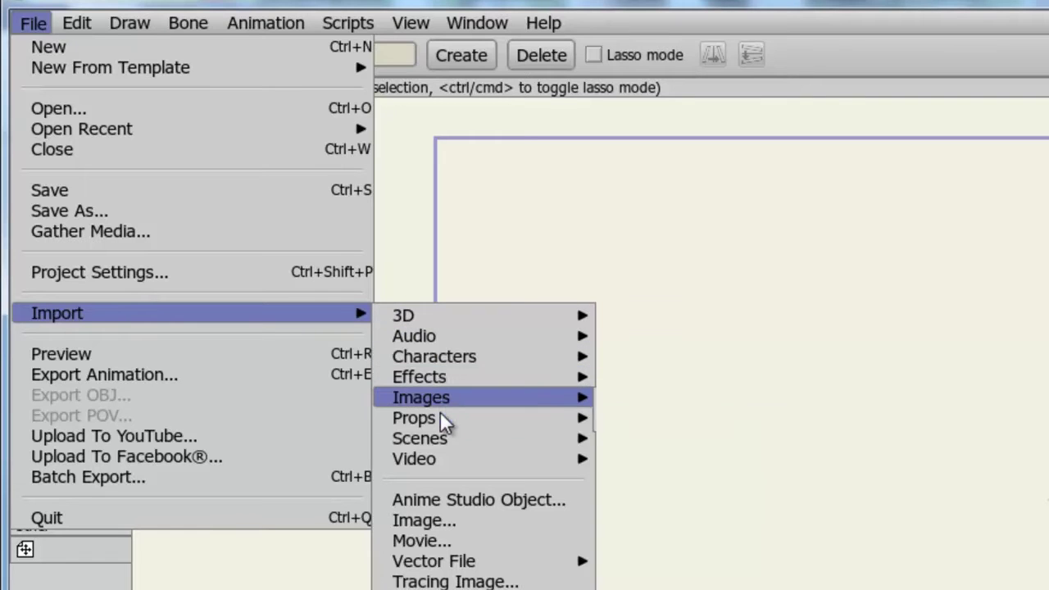
pyautogui.moveTo(443, 466)
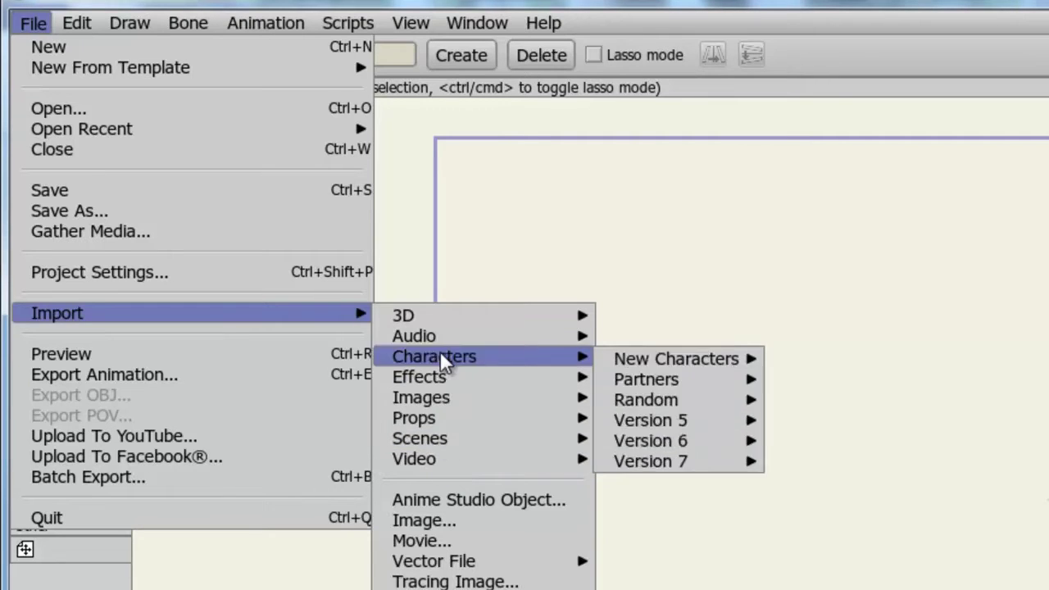
pyautogui.moveTo(610, 325)
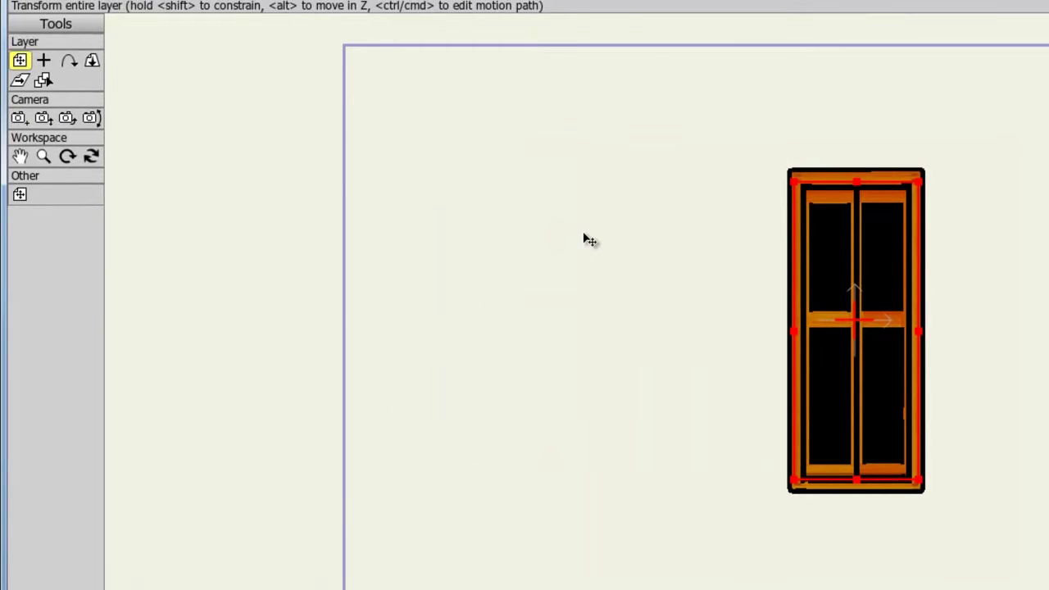
# - Select the Track Camera tool to move the scene camera
pyautogui.click(19, 117)
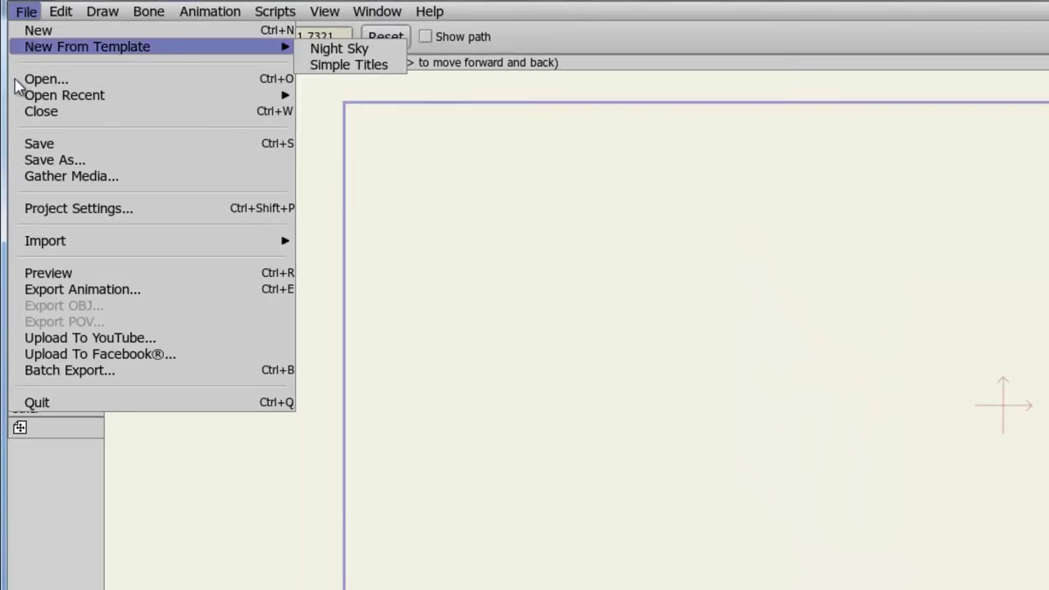
# - Import Sound Effects > Clicking > Clicking_02.wav, then play and stop the timeline at frame 36
pyautogui.moveTo(25, 244)
pyautogui.moveTo(320, 250)
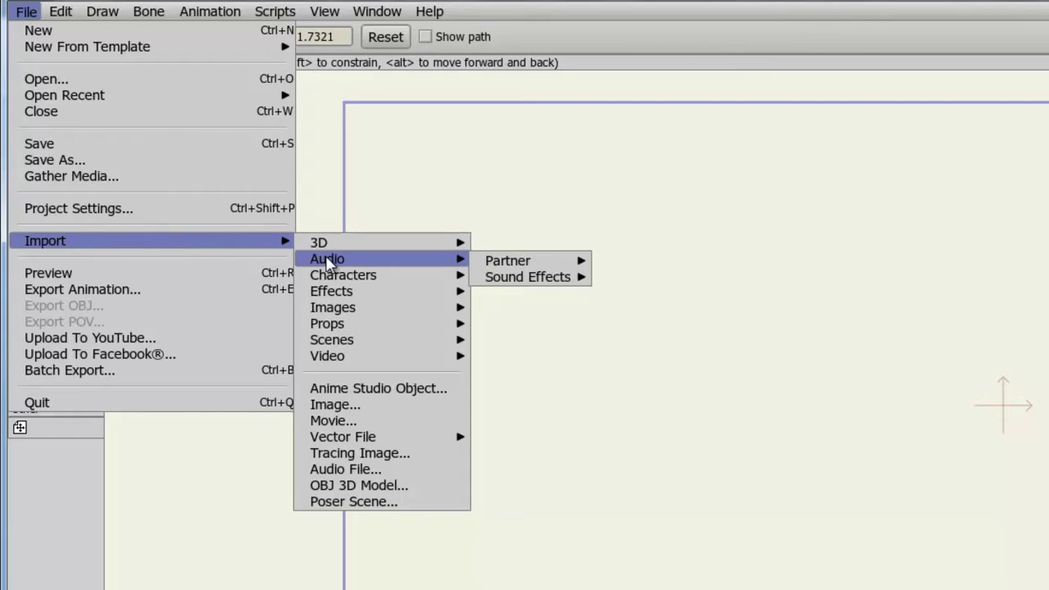
pyautogui.moveTo(521, 280)
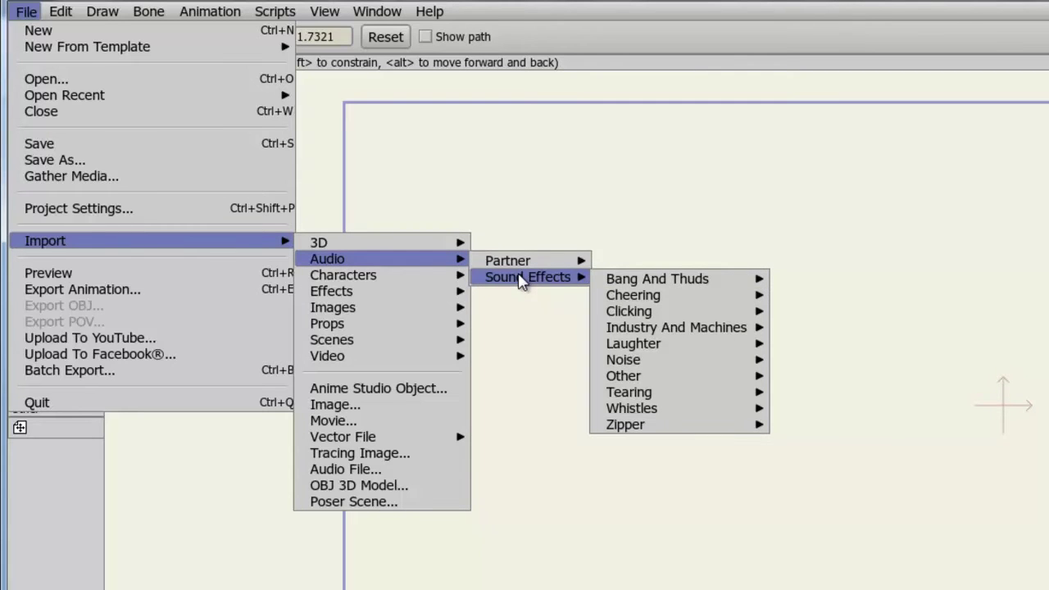
pyautogui.moveTo(654, 311)
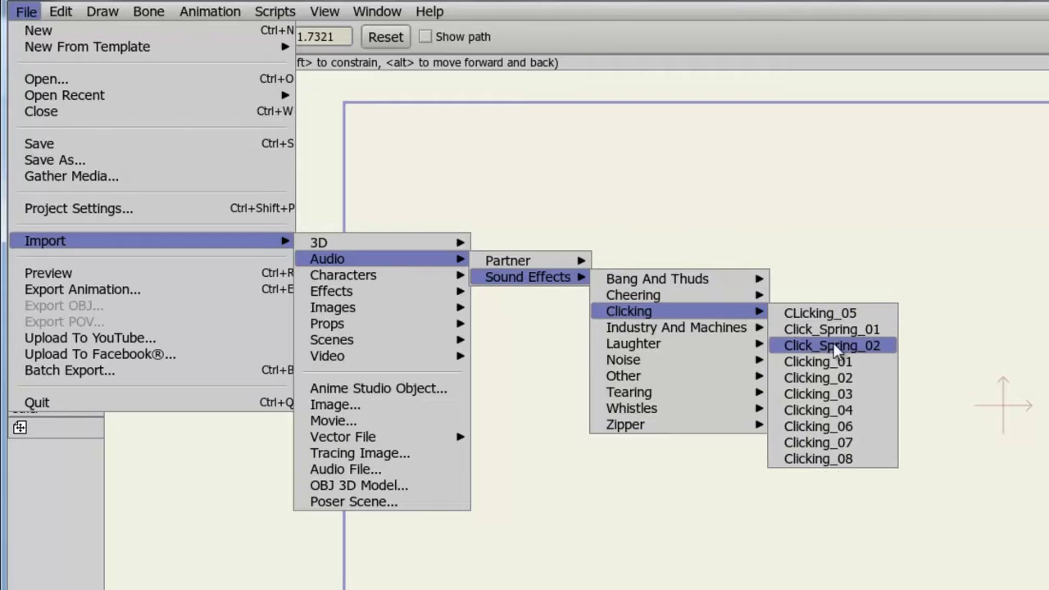
pyautogui.click(844, 379)
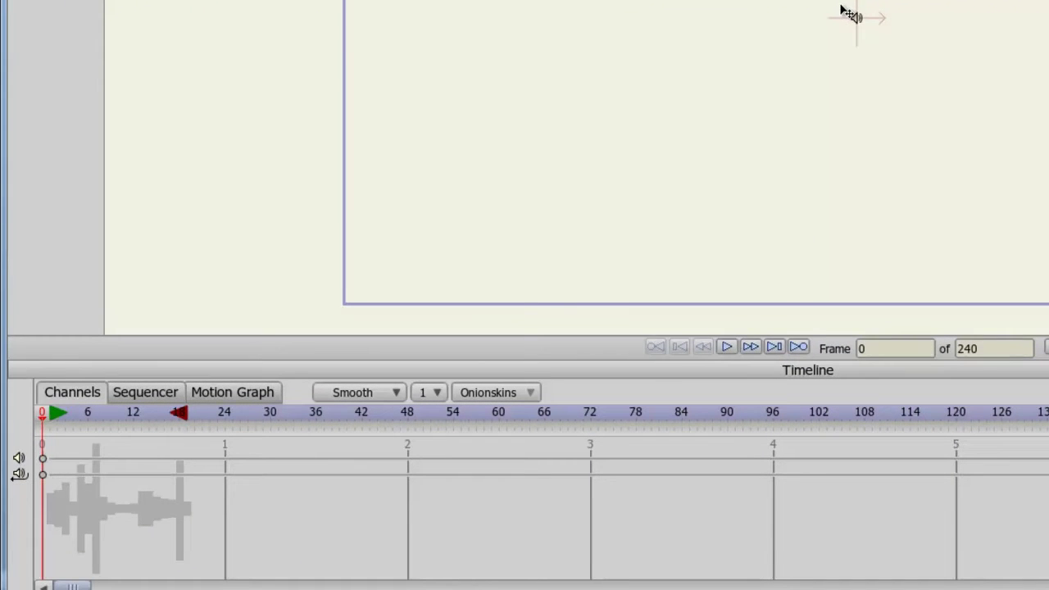
pyautogui.click(727, 348)
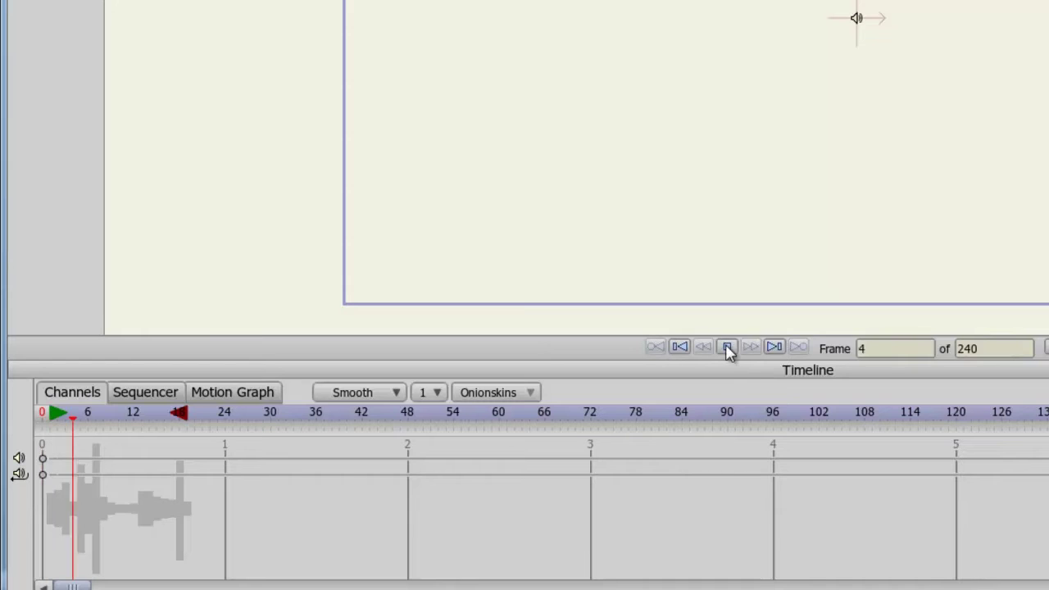
pyautogui.click(728, 349)
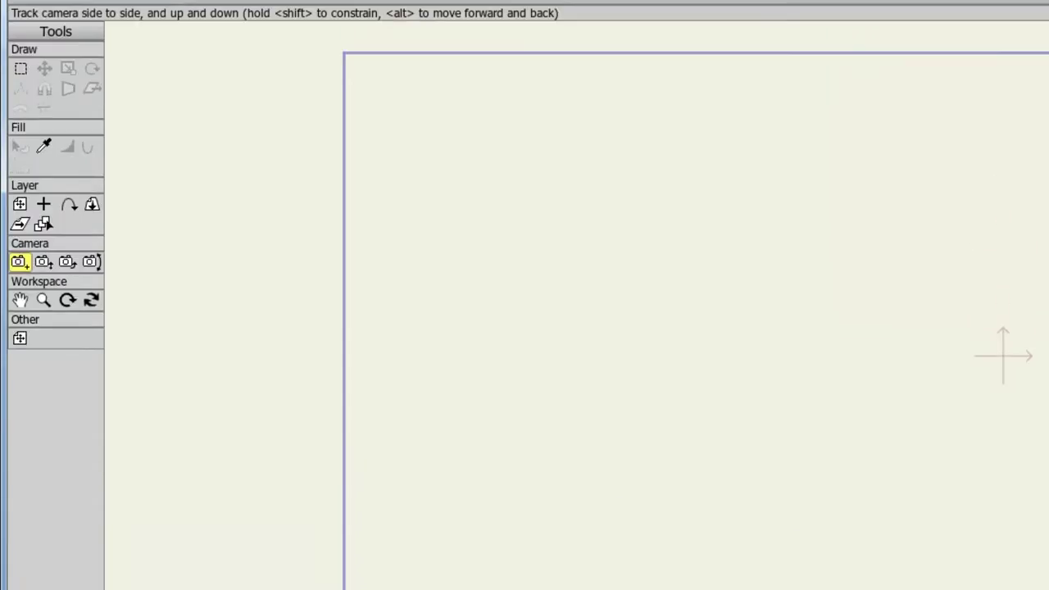
pyautogui.click(25, 0)
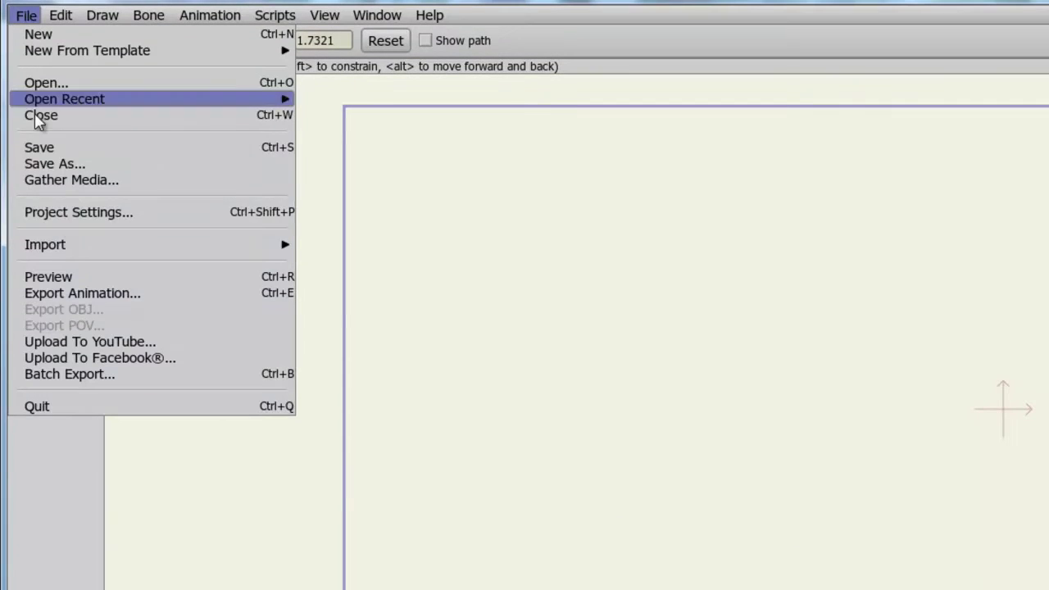
pyautogui.moveTo(112, 192)
pyautogui.moveTo(324, 193)
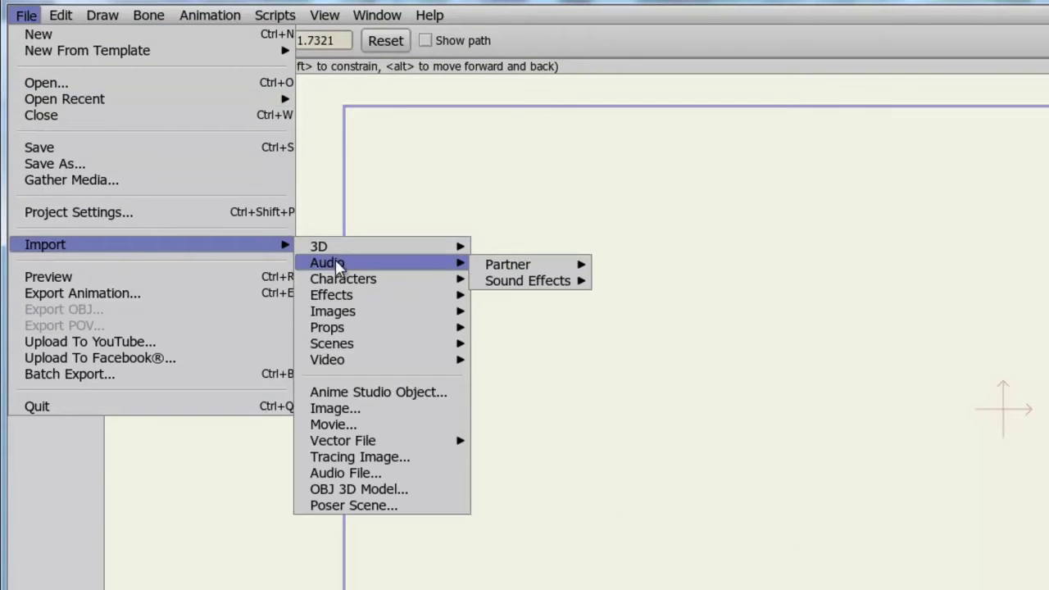
pyautogui.moveTo(343, 283)
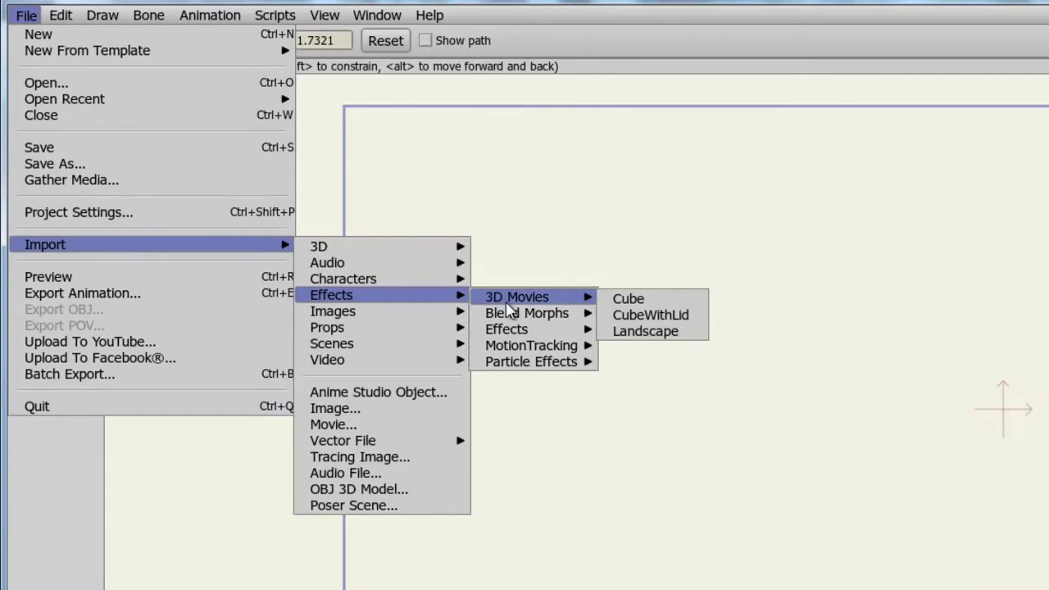
pyautogui.moveTo(513, 330)
pyautogui.moveTo(537, 363)
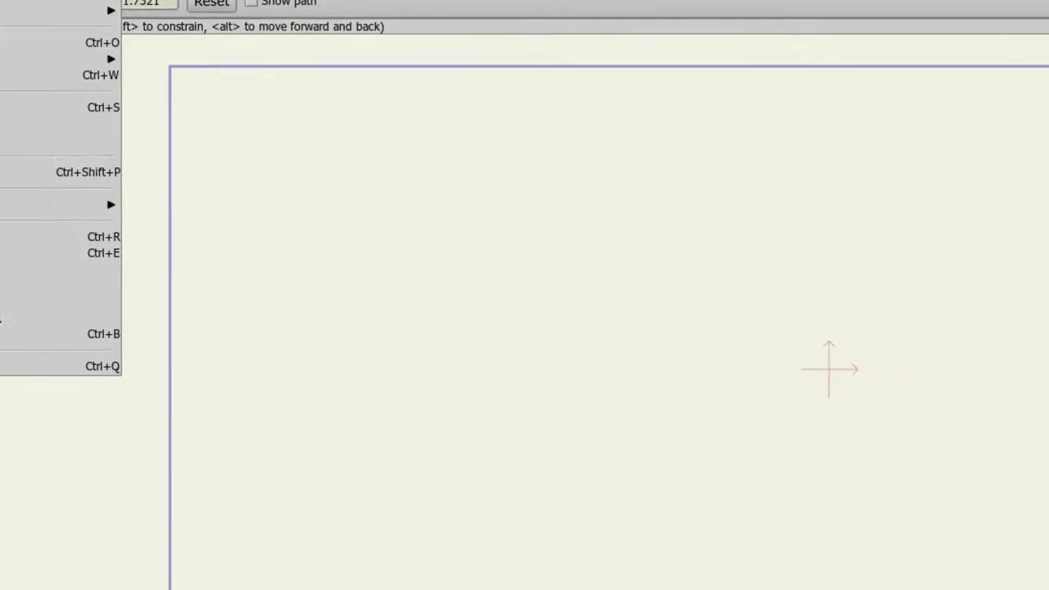
# - Import the ThatsAll scene from Scenes > Animated, adding its black iris around the canvas
pyautogui.moveTo(94, 250)
pyautogui.moveTo(314, 250)
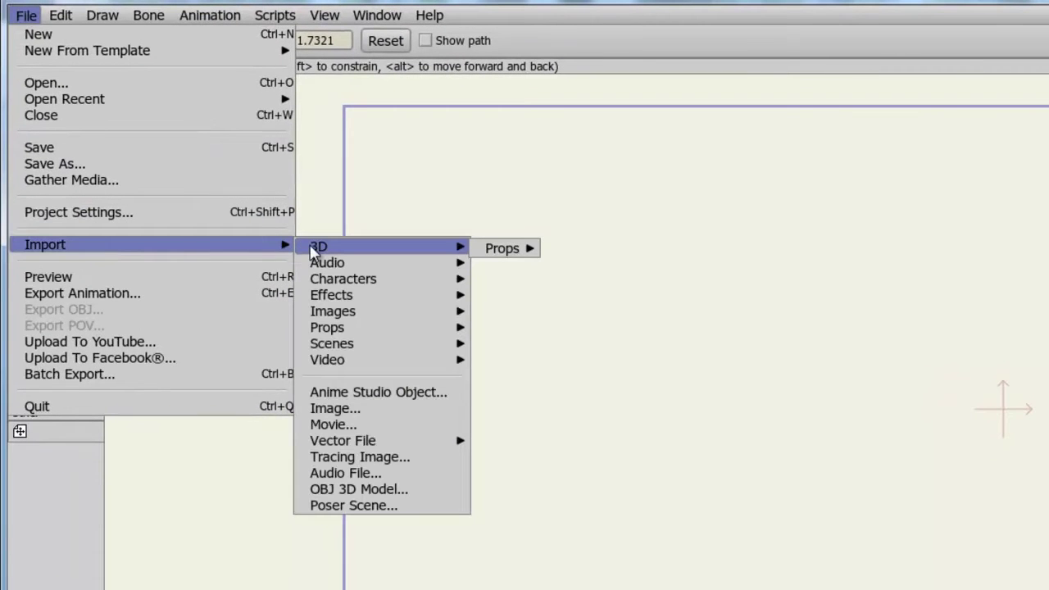
pyautogui.moveTo(341, 316)
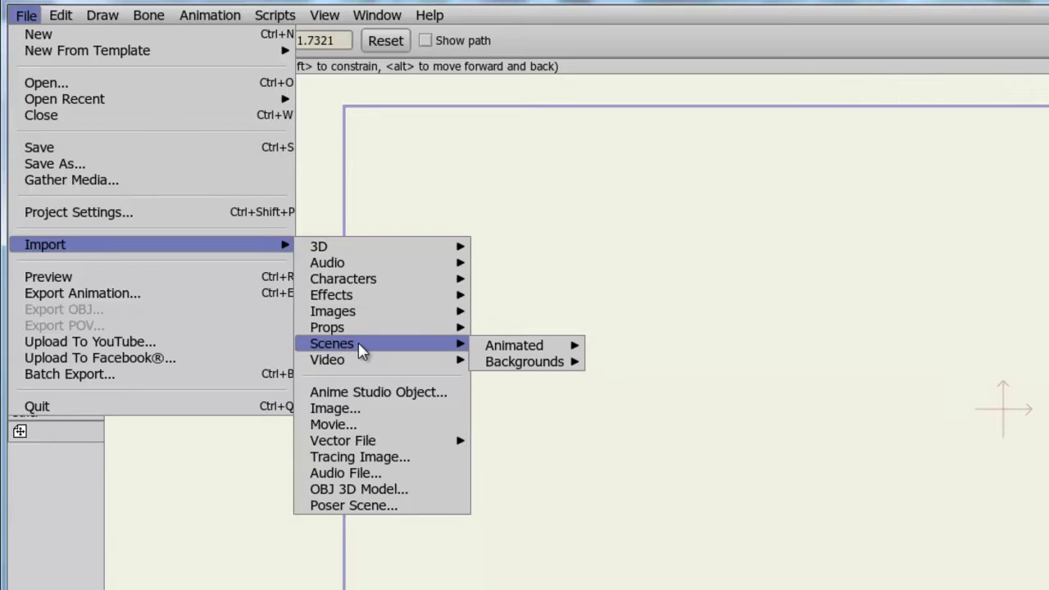
pyautogui.moveTo(500, 353)
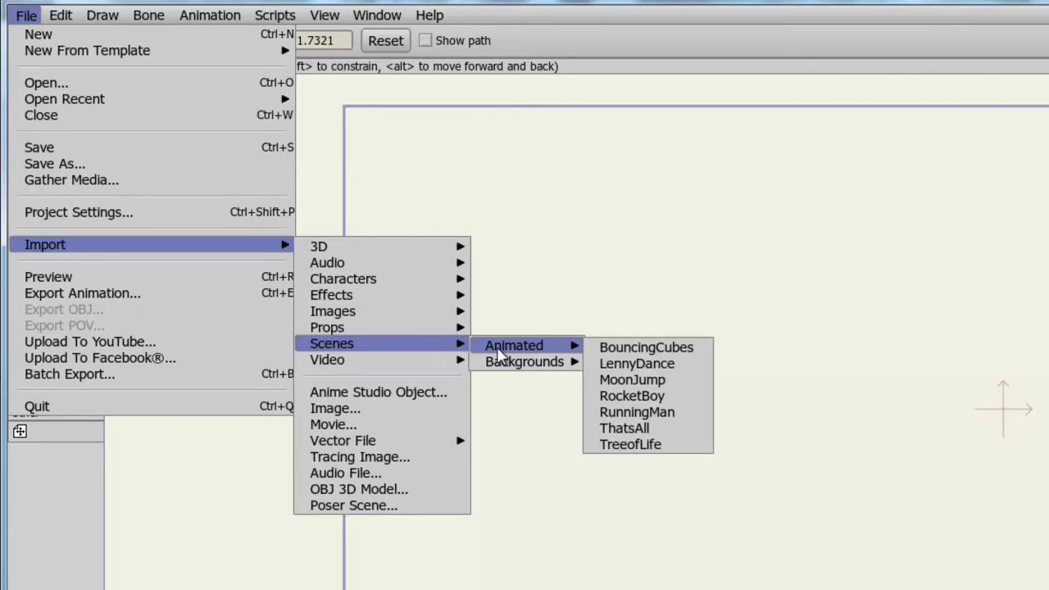
pyautogui.click(623, 428)
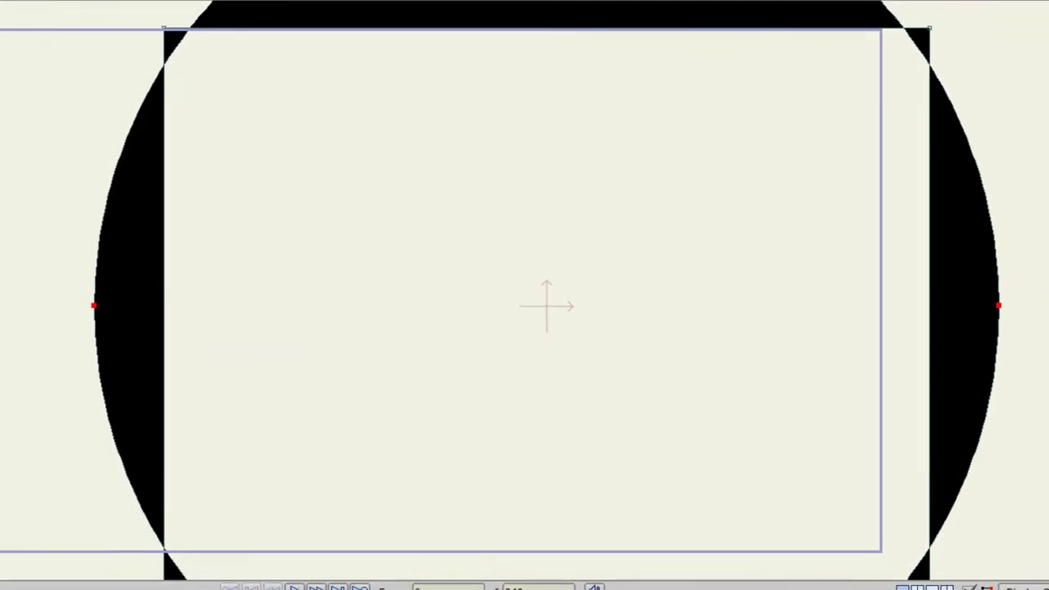
# - Play the ThatsAll animation until the iris closes to a fully black frame
pyautogui.press('space')
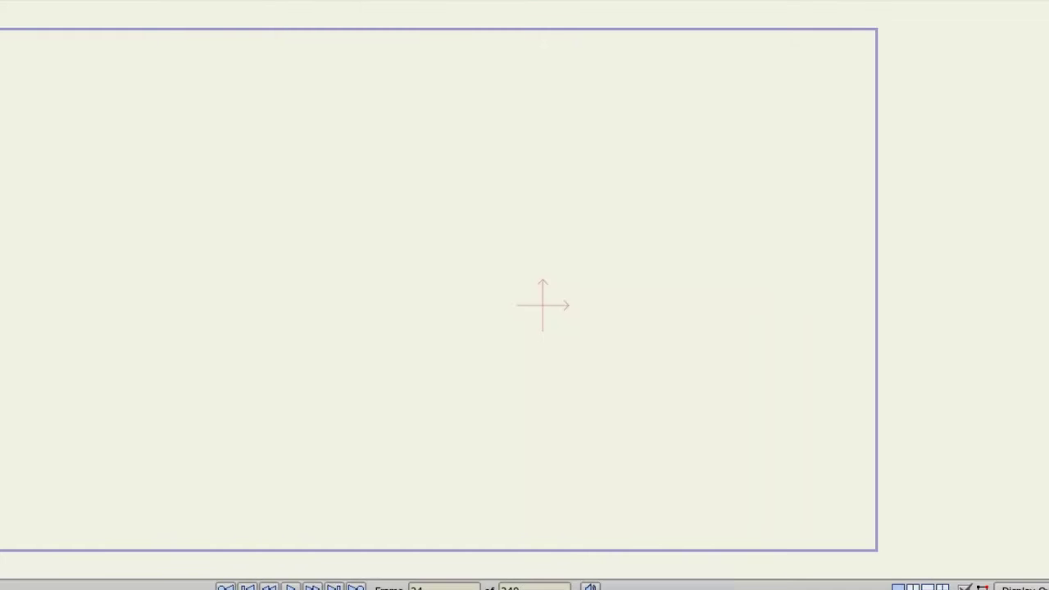
pyautogui.click(24, 9)
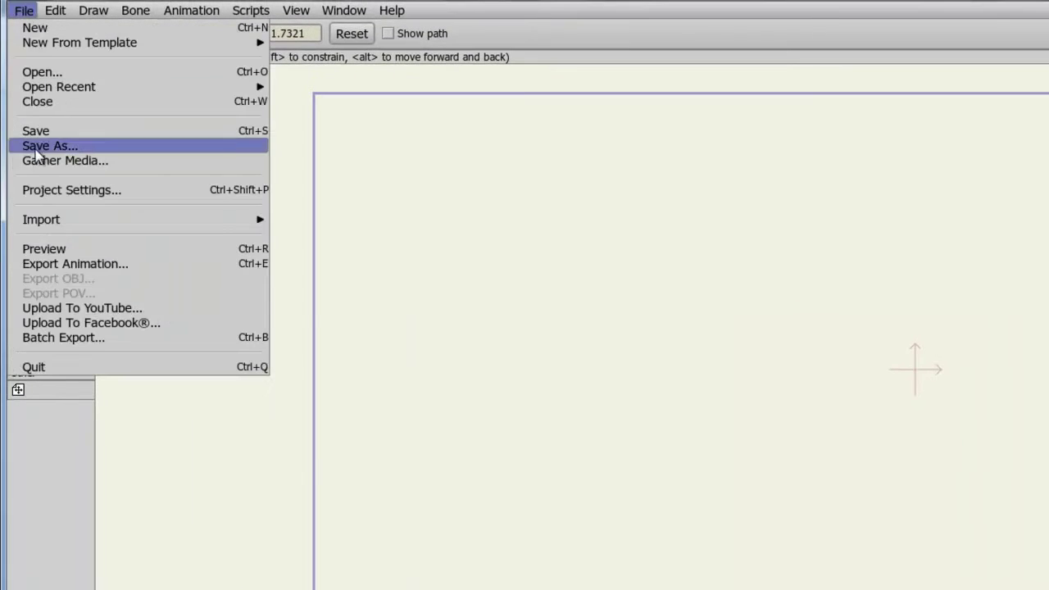
pyautogui.moveTo(66, 220)
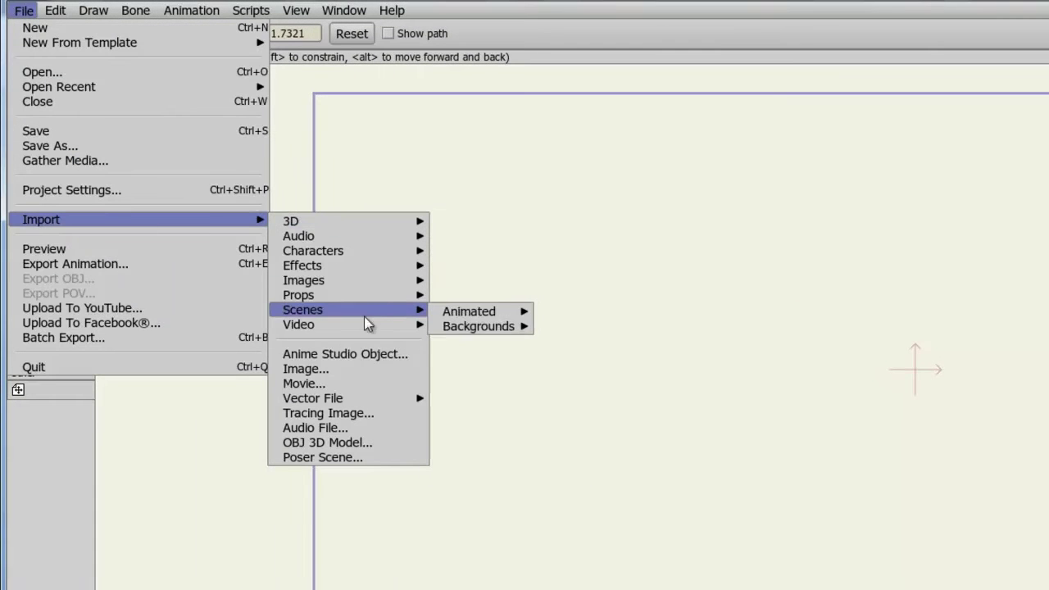
pyautogui.moveTo(364, 326)
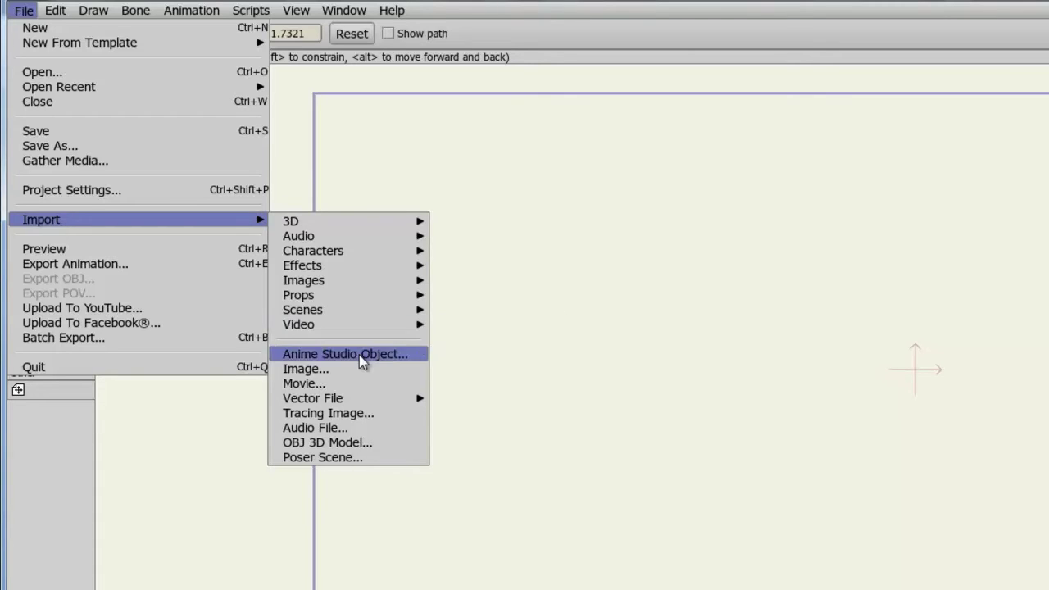
pyautogui.moveTo(363, 397)
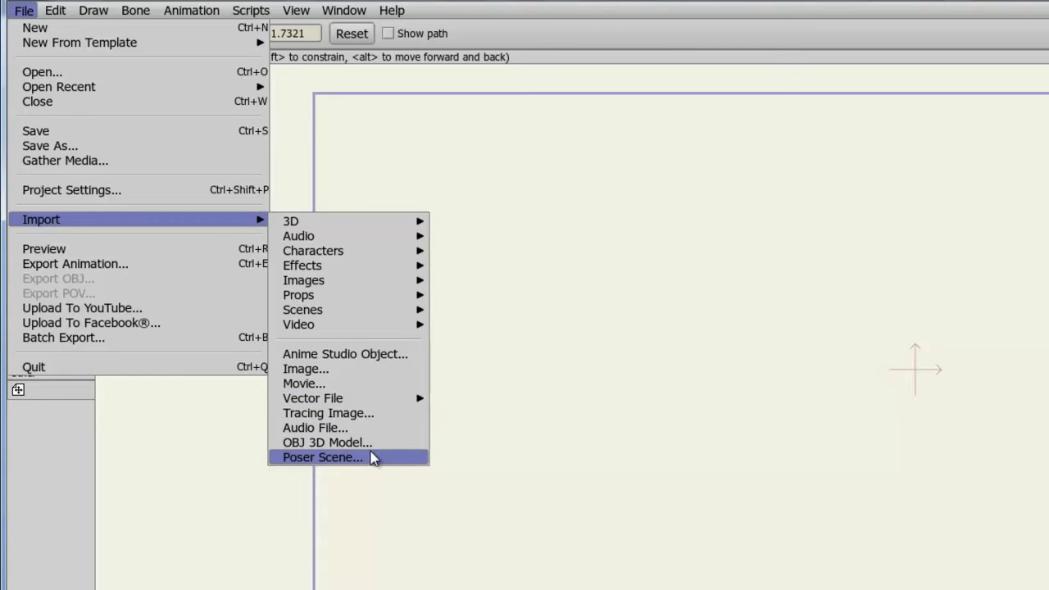
pyautogui.click(345, 354)
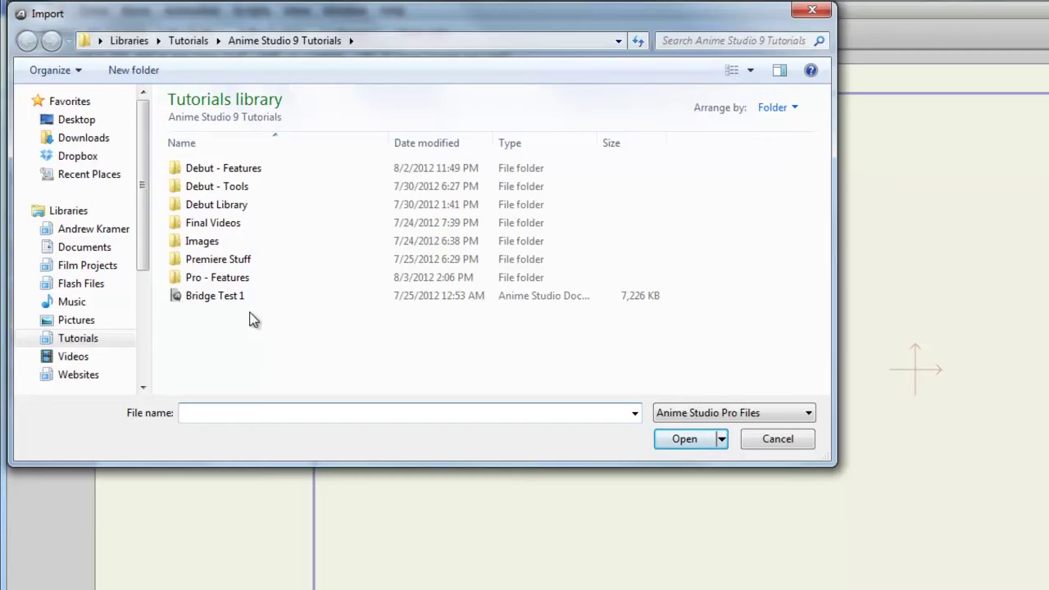
# - Import First Officer from the Bridge Test 1 file and drag him up and right into frame
pyautogui.click(229, 299)
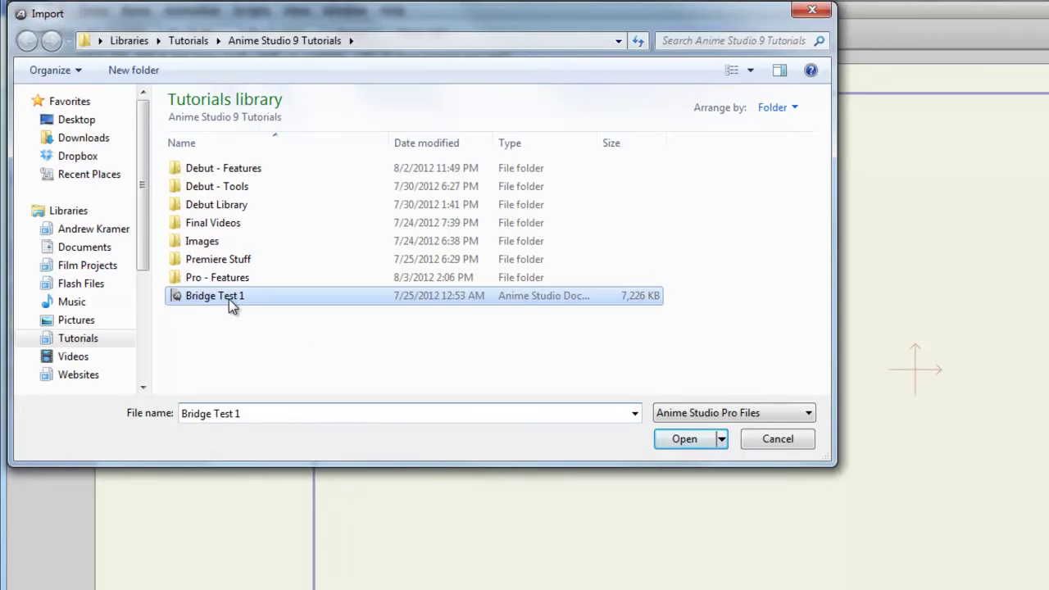
pyautogui.click(666, 439)
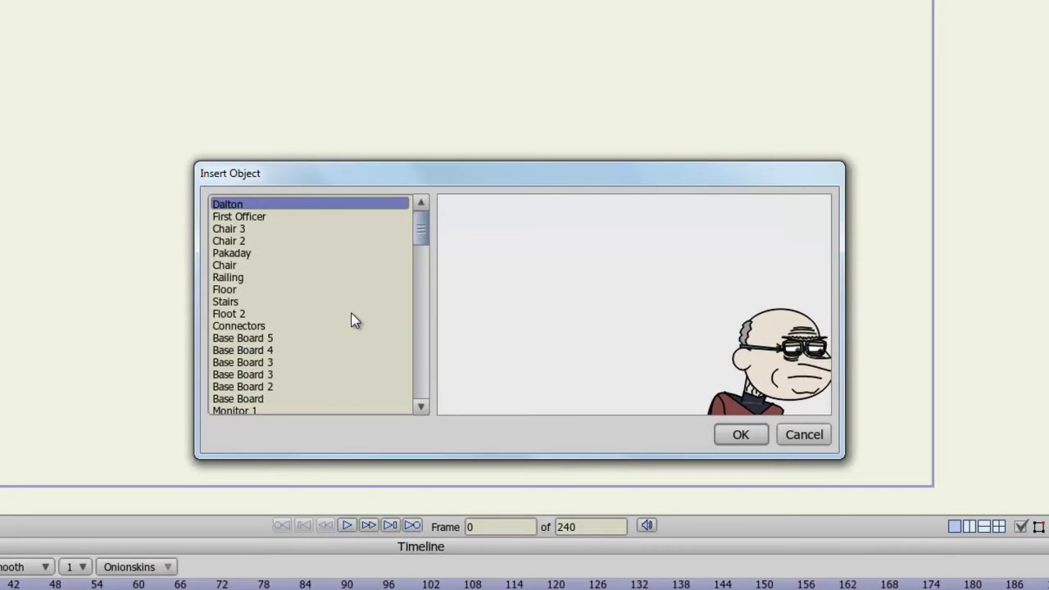
pyautogui.click(269, 218)
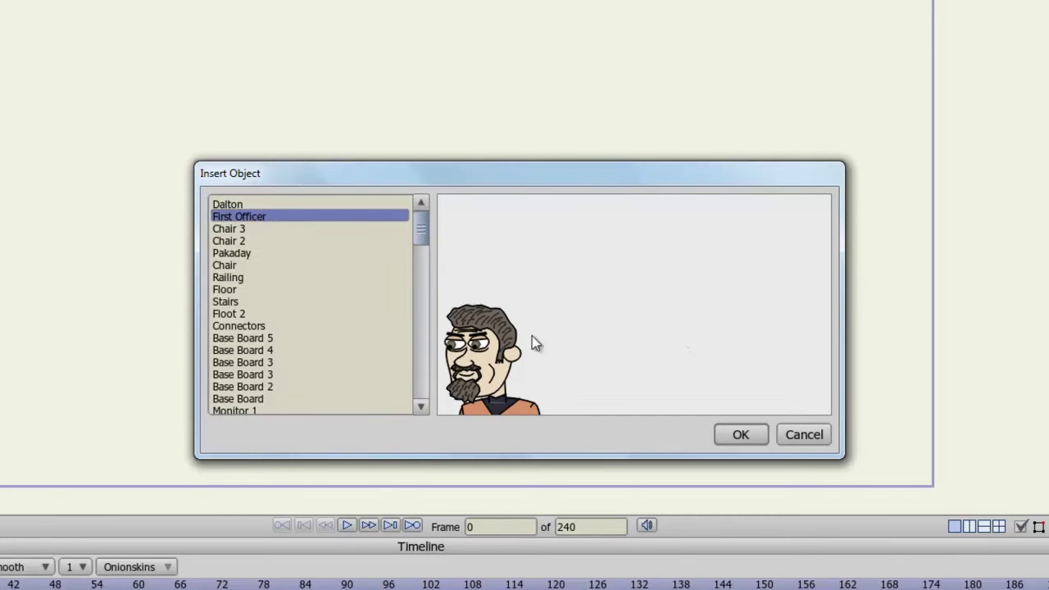
pyautogui.click(741, 435)
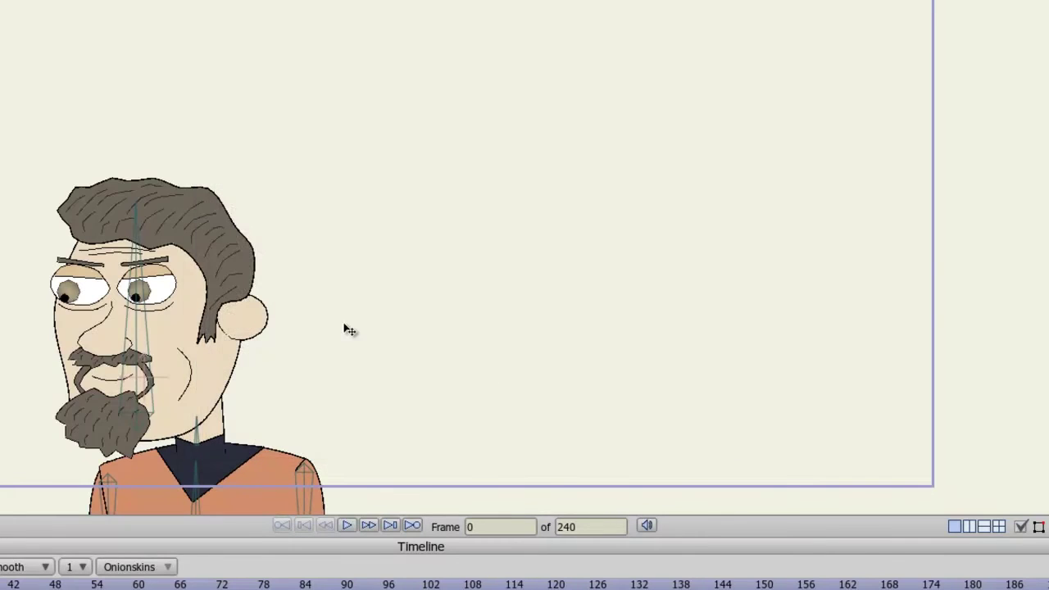
pyautogui.moveTo(300, 333); pyautogui.dragTo(499, 123)
pyautogui.moveTo(522, 209); pyautogui.dragTo(527, 232)
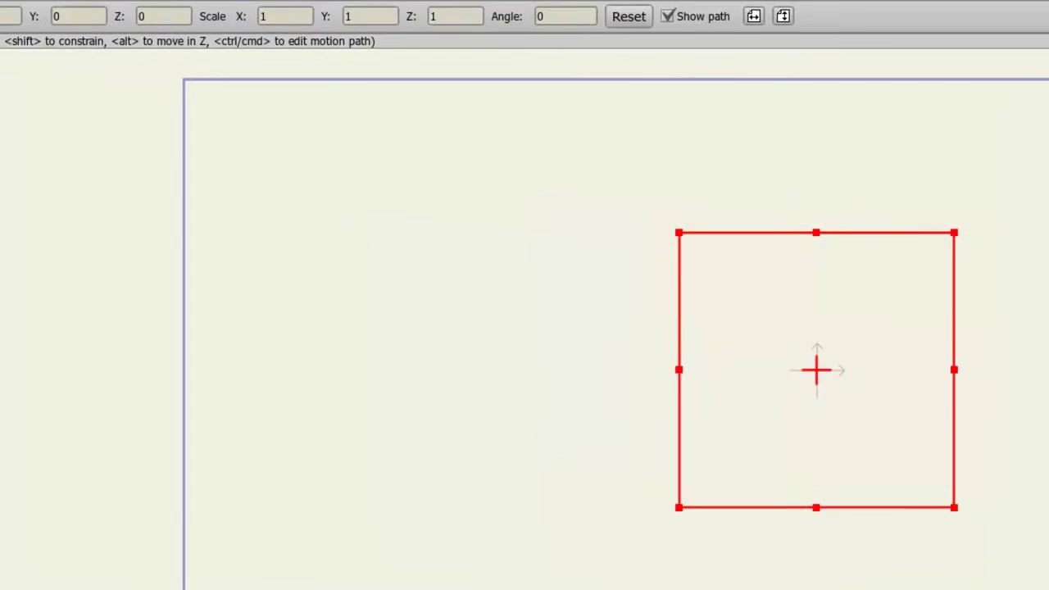
# - Import the 014 dog JPEG as an image and zoom the canvas out
pyautogui.click(24, 14)
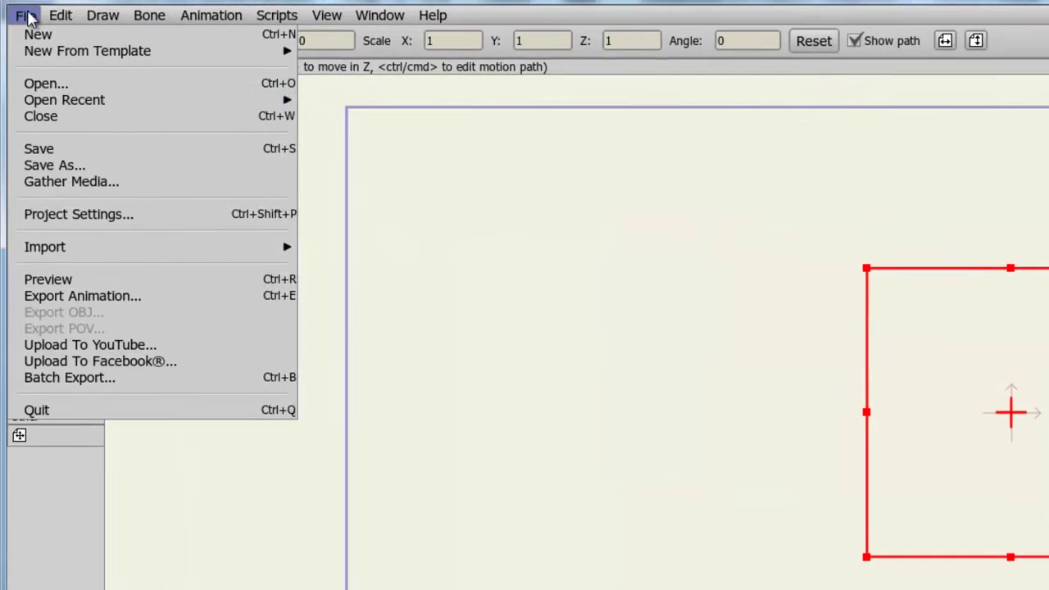
pyautogui.moveTo(63, 246)
pyautogui.moveTo(323, 264)
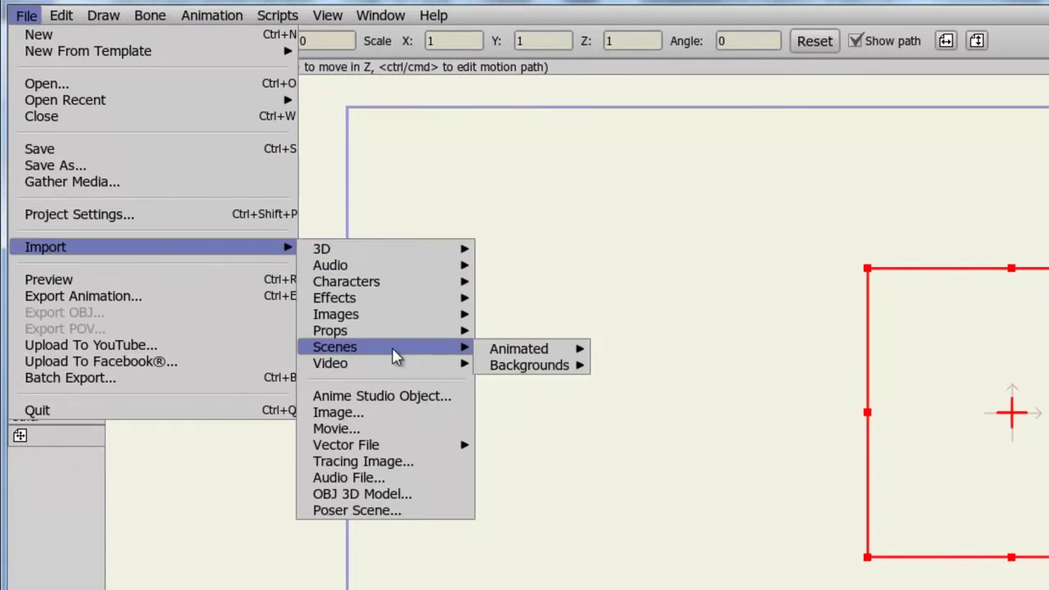
pyautogui.click(391, 413)
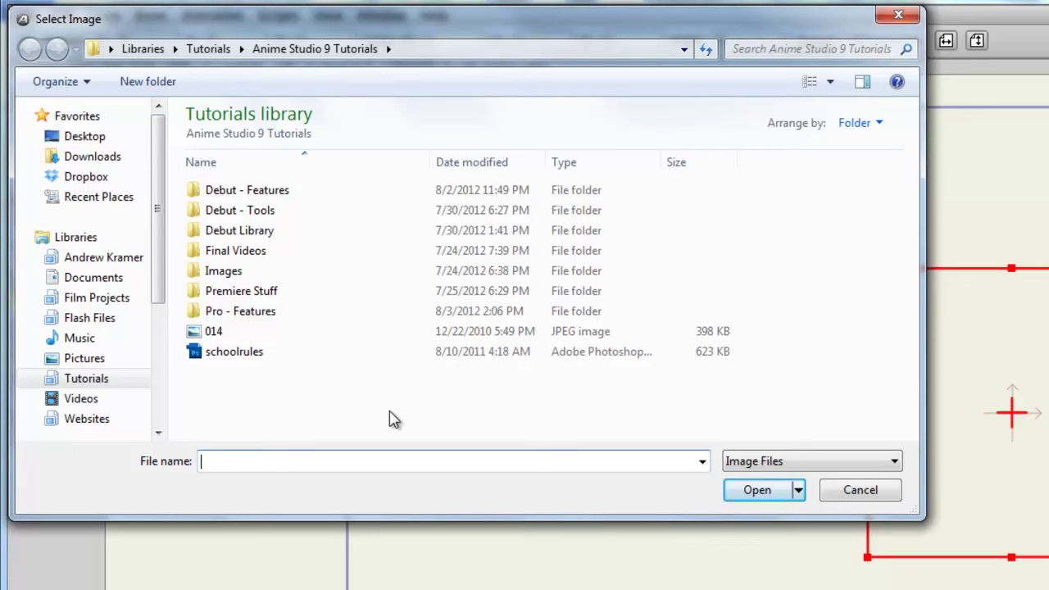
pyautogui.click(242, 336)
pyautogui.click(740, 492)
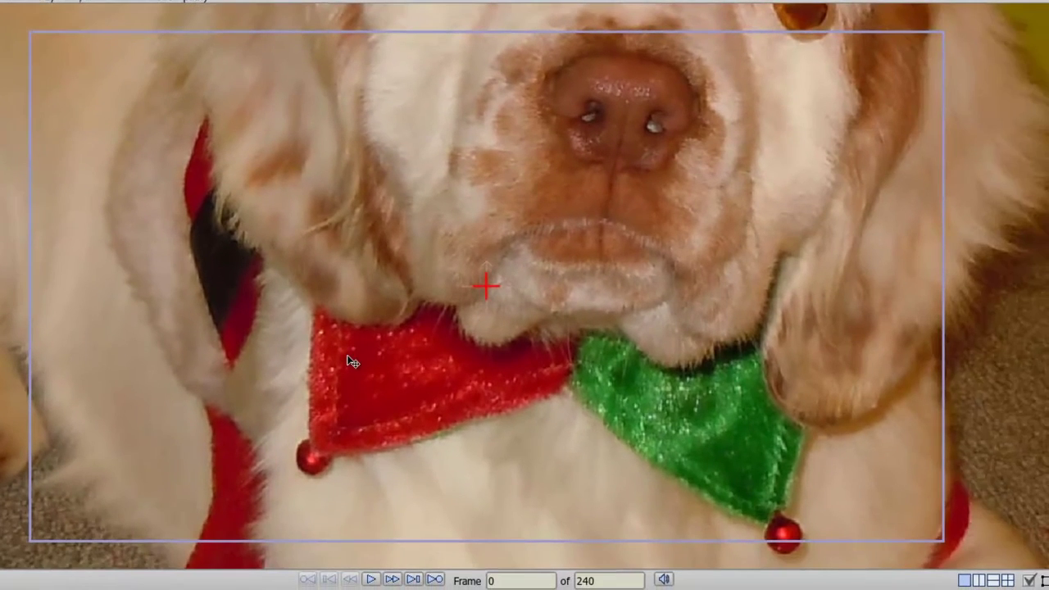
pyautogui.scroll(-1, 351, 362)
pyautogui.scroll(-2, 351, 362)
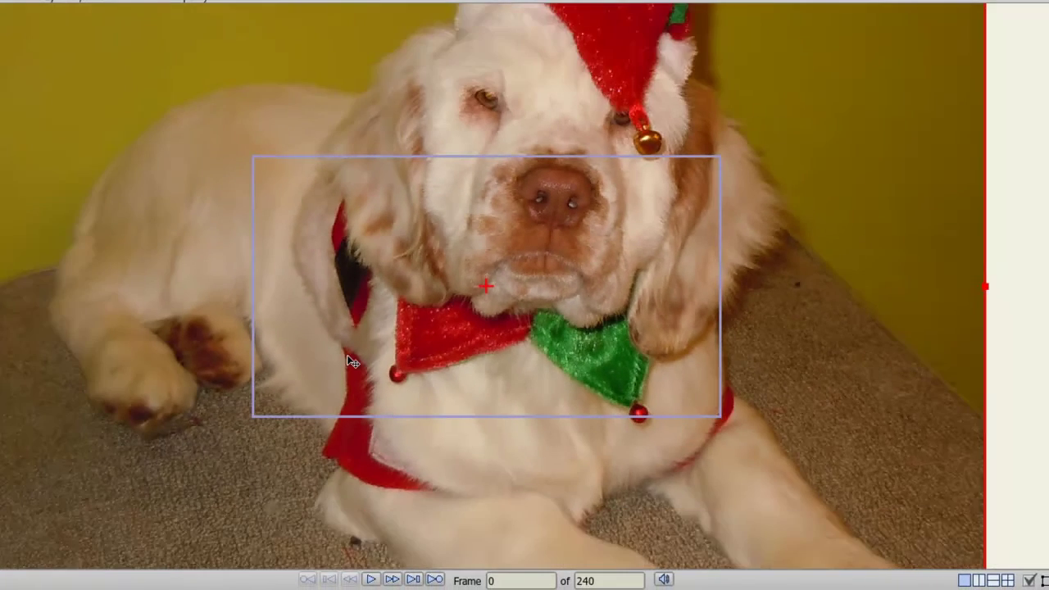
pyautogui.scroll(-1, 353, 361)
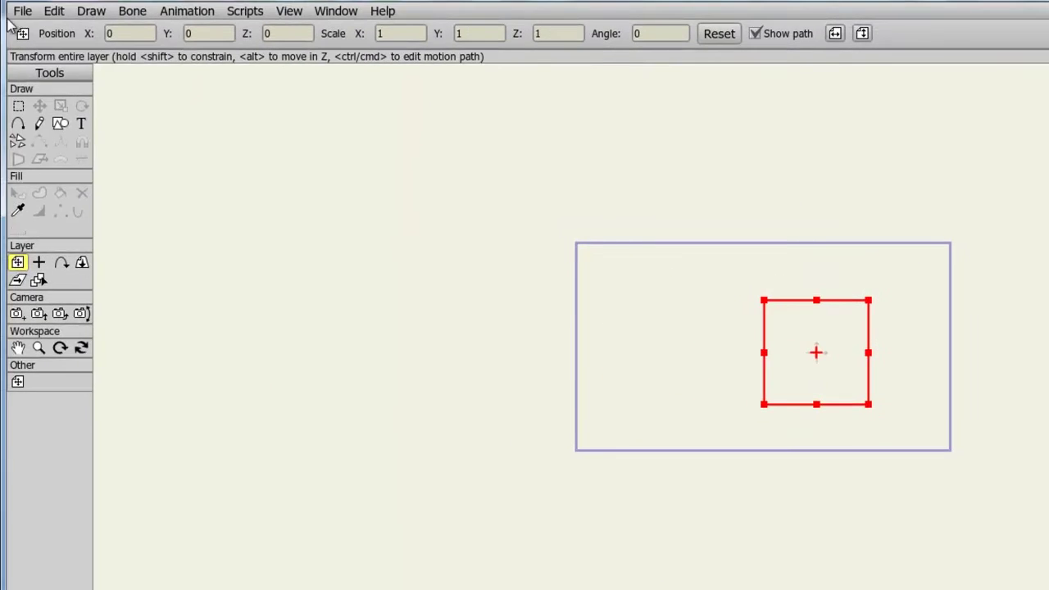
pyautogui.click(20, 9)
pyautogui.moveTo(68, 220)
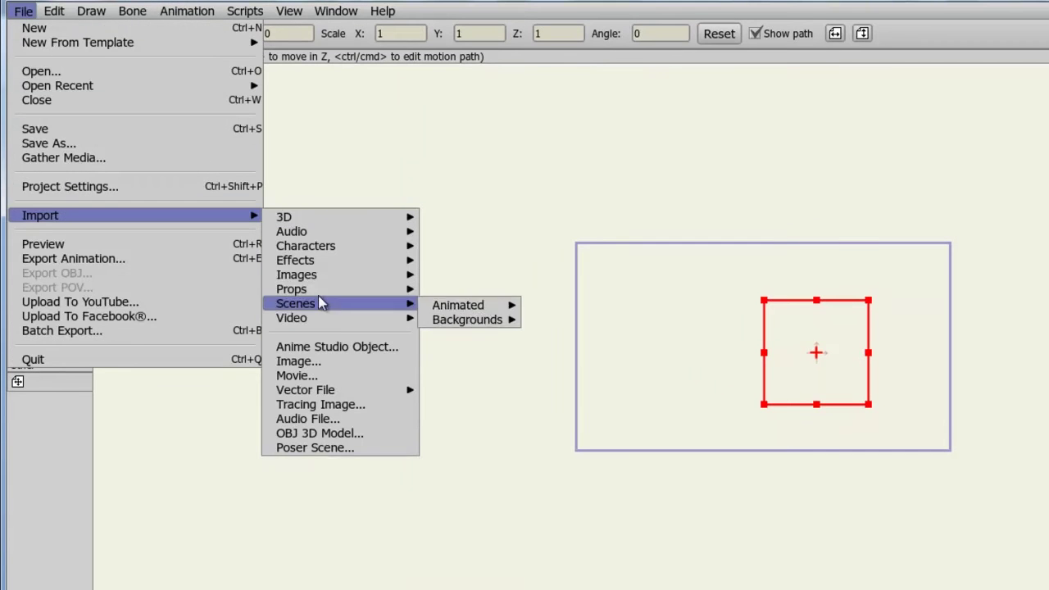
pyautogui.moveTo(328, 392)
pyautogui.click(329, 377)
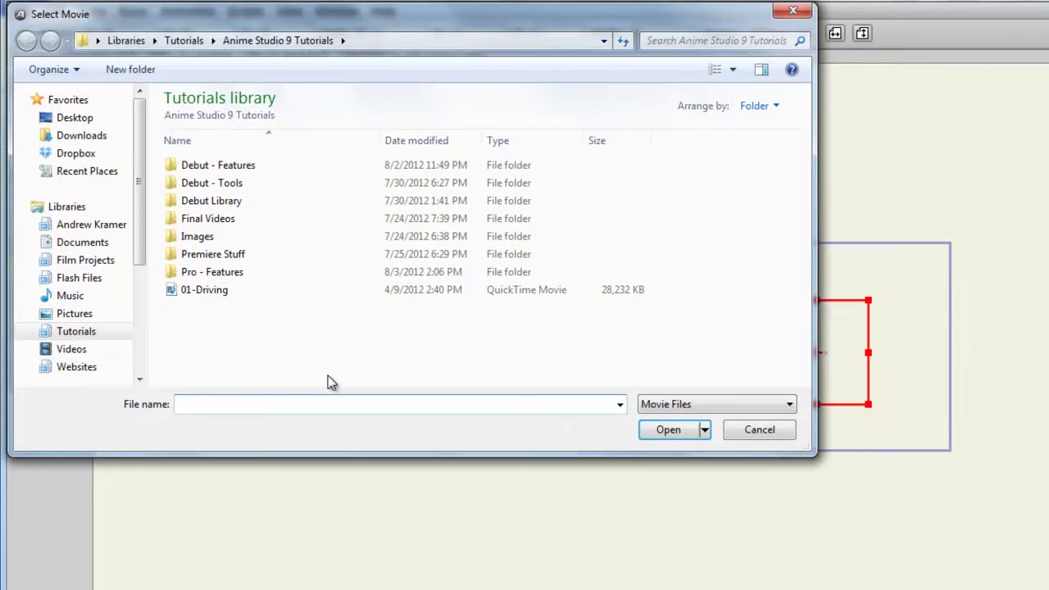
pyautogui.click(218, 292)
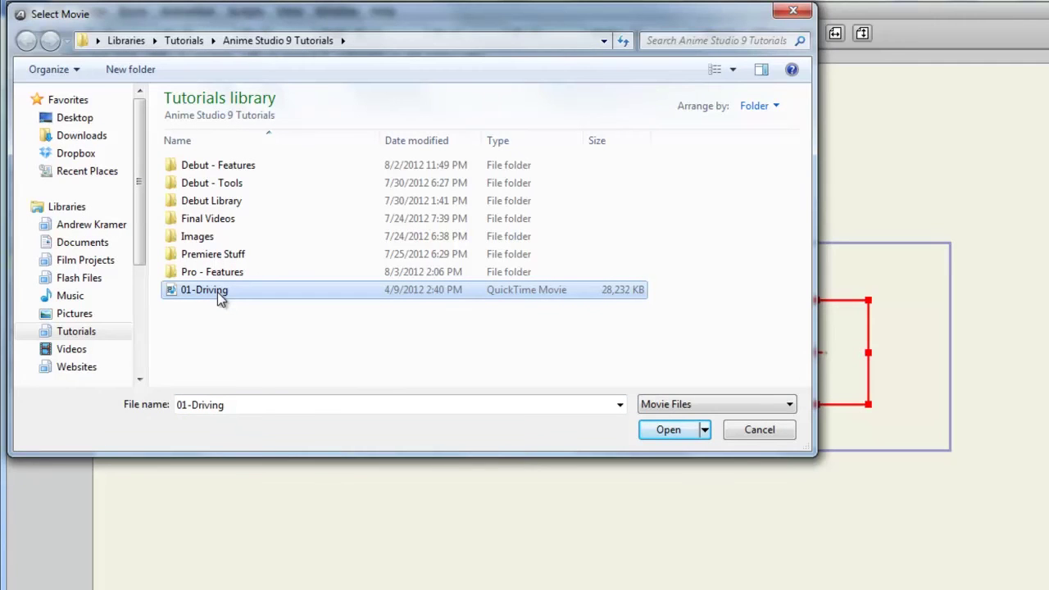
pyautogui.click(669, 435)
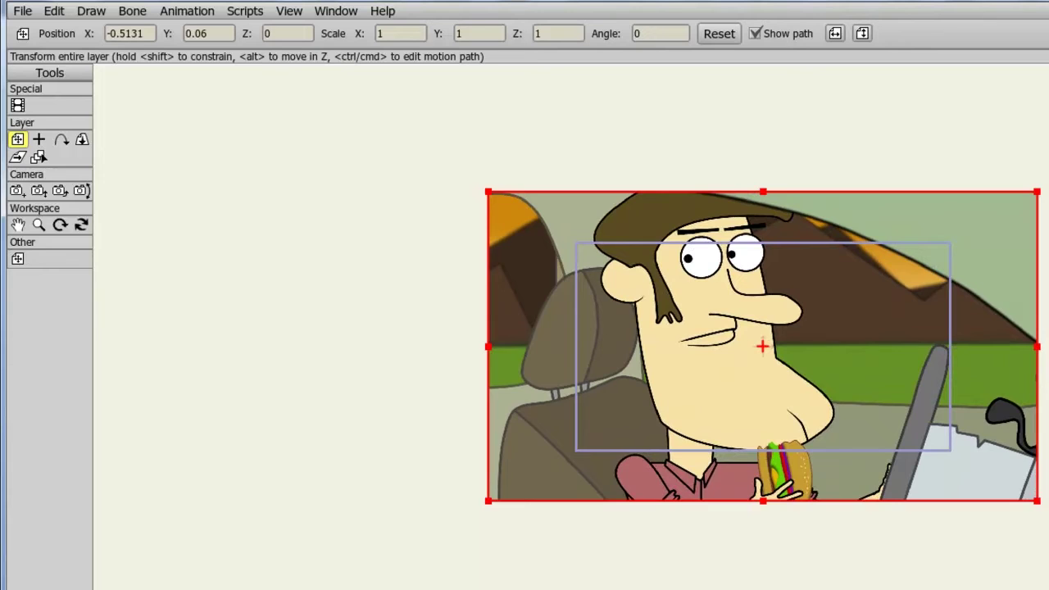
pyautogui.hotkey('ctrl', 'z')
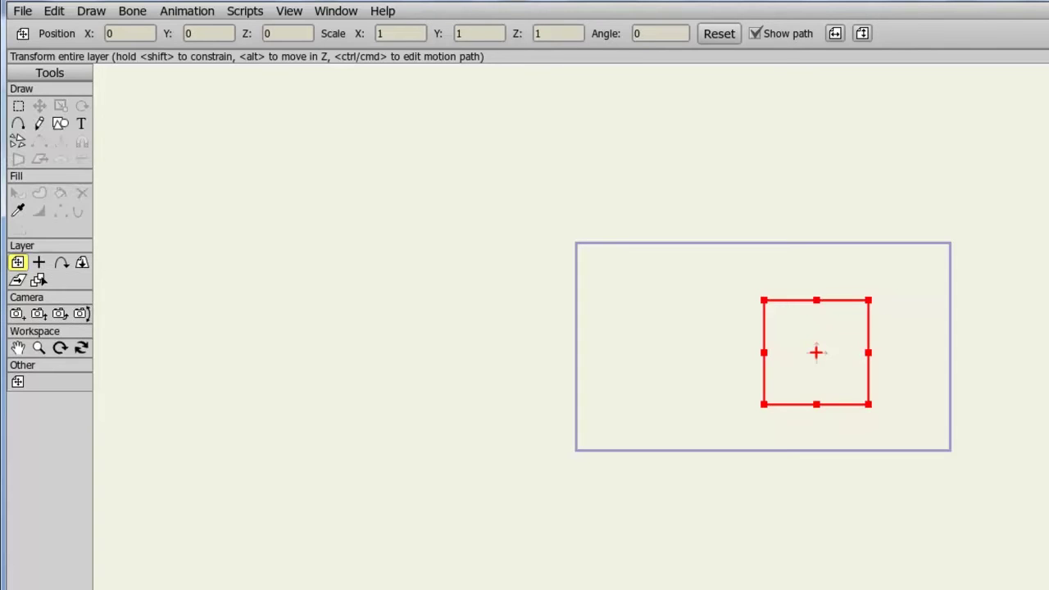
# - Import ornamental_panel_1.svg as vector shapes through the Vector File import option
pyautogui.click(22, 10)
pyautogui.moveTo(238, 215)
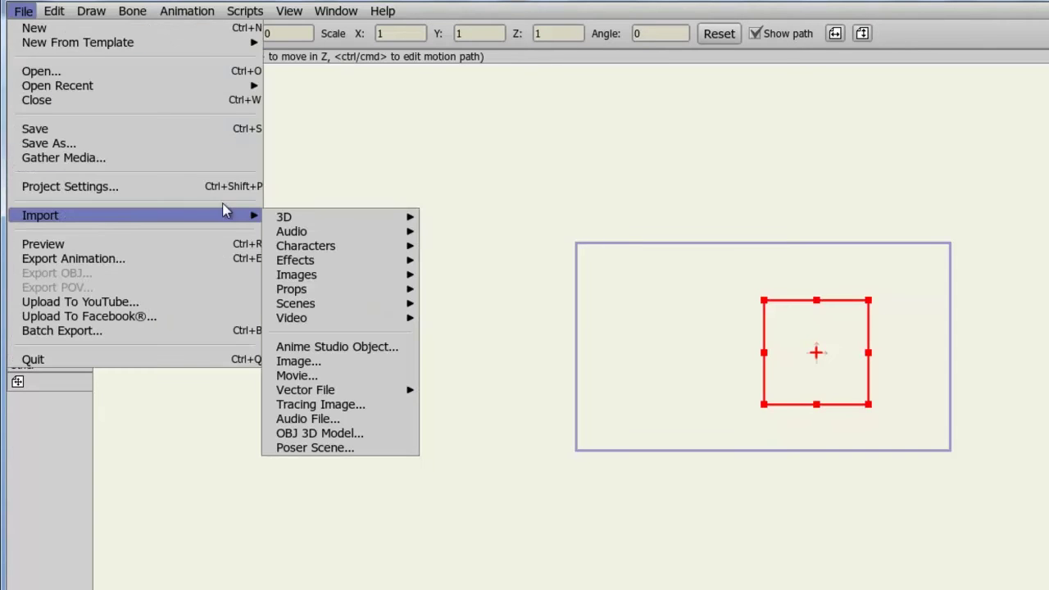
pyautogui.moveTo(296, 237)
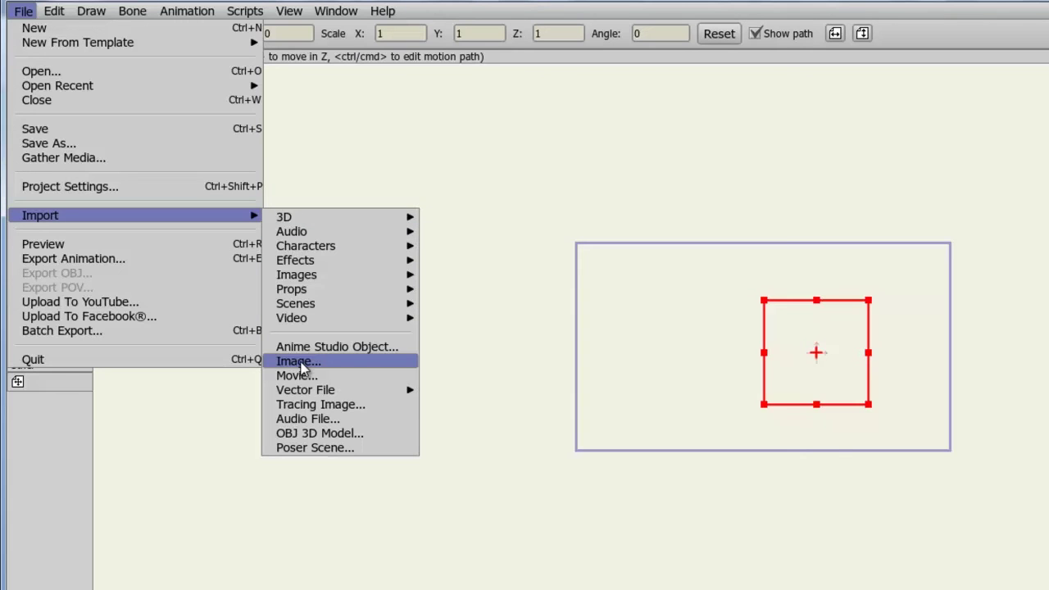
pyautogui.moveTo(304, 390)
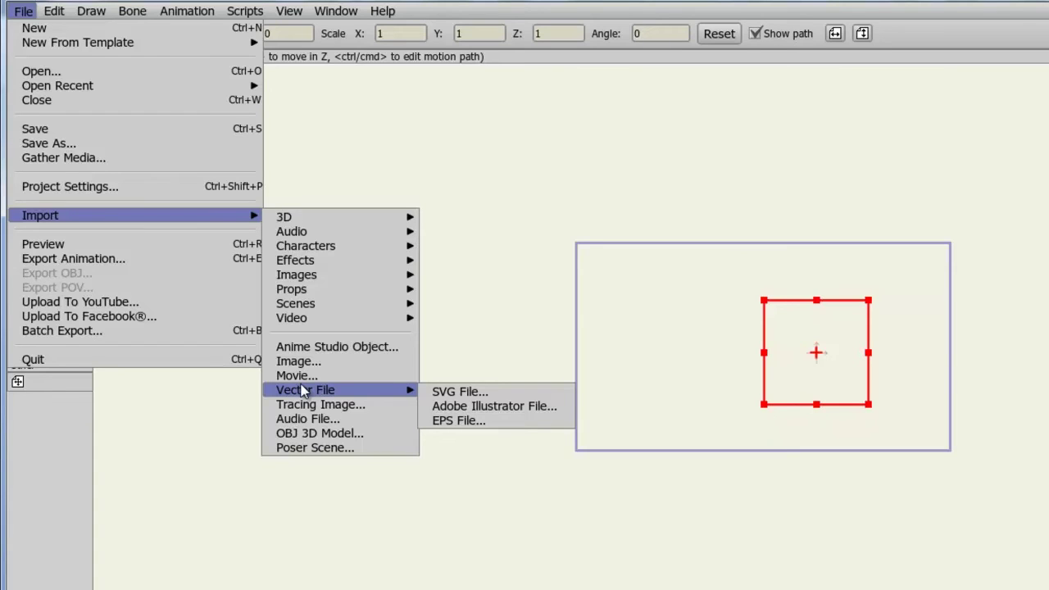
pyautogui.click(434, 388)
pyautogui.click(264, 289)
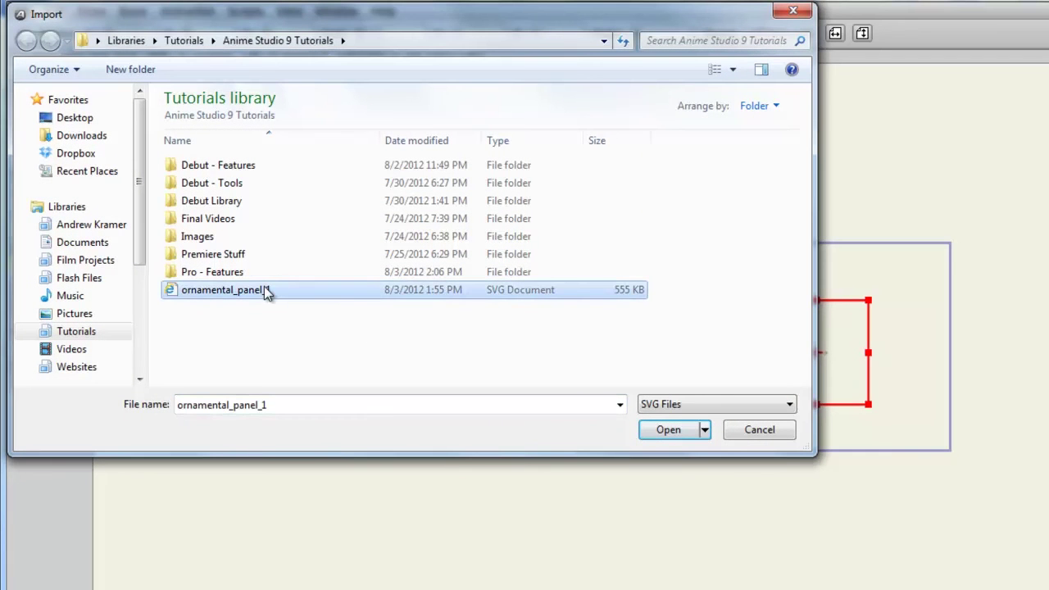
pyautogui.click(656, 433)
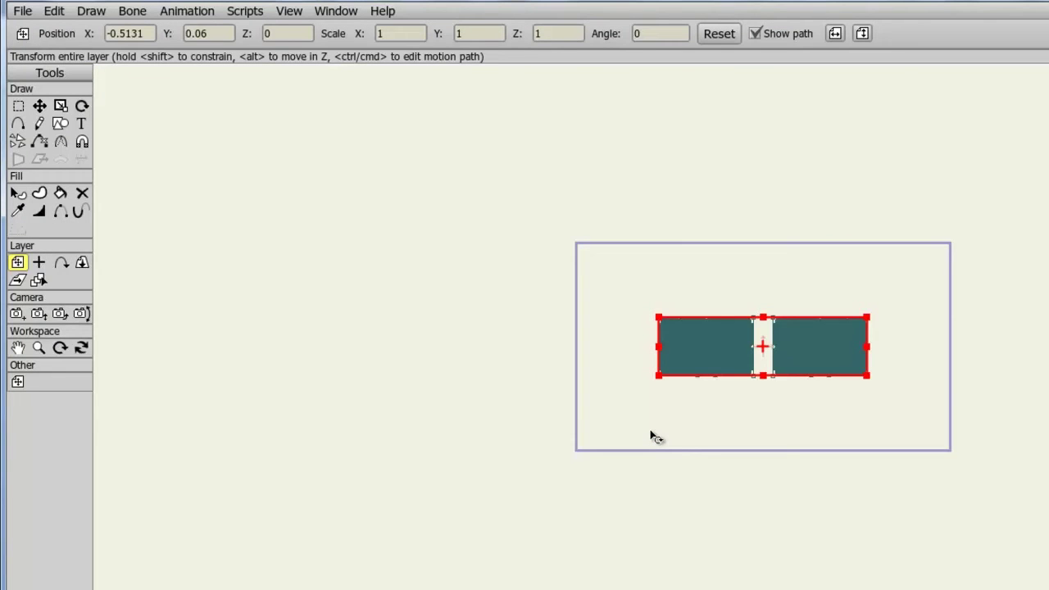
# - Zoom in and, with Transform Points, drag the panel's top-right corner points outward to skew it
pyautogui.scroll(8, 656, 438)
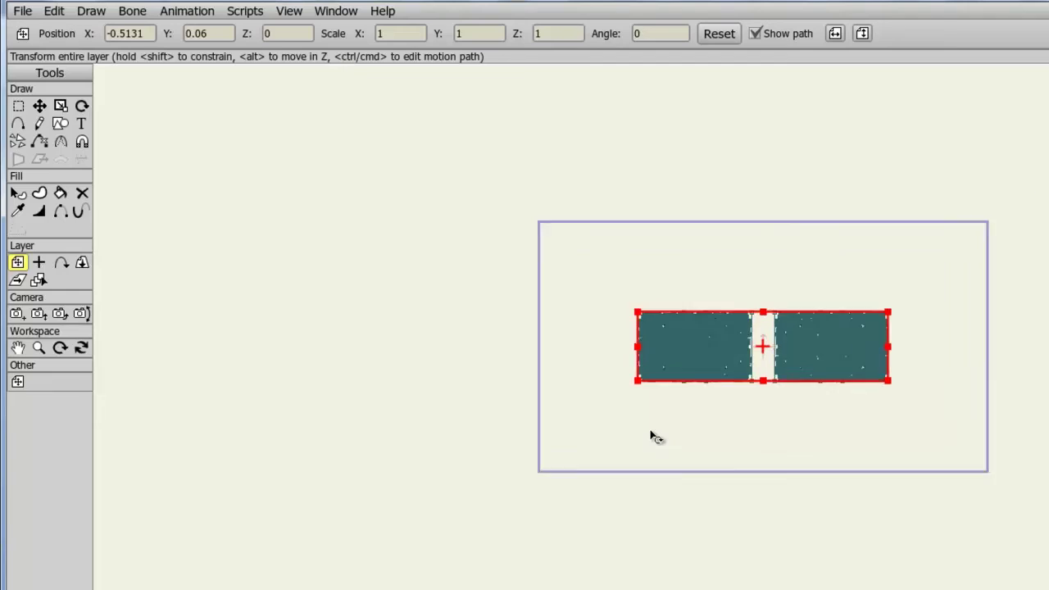
pyautogui.scroll(2, 656, 440)
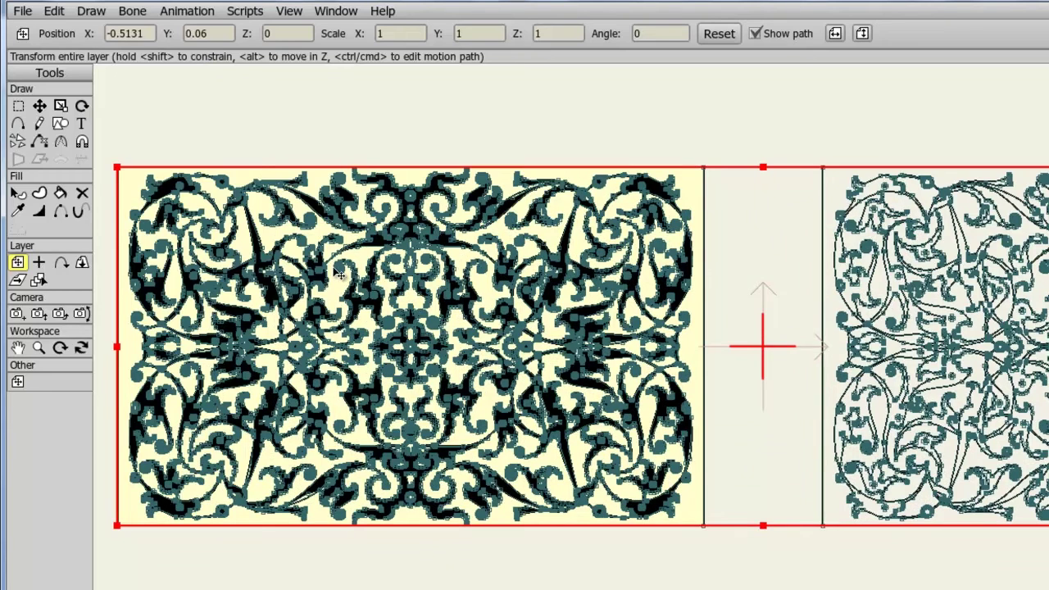
pyautogui.click(39, 106)
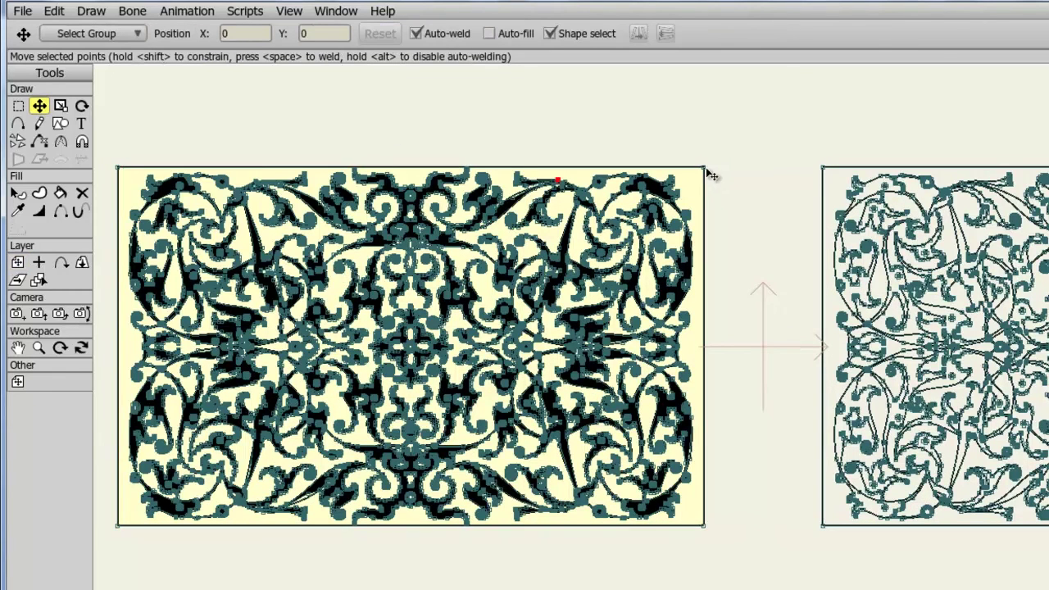
pyautogui.moveTo(705, 169); pyautogui.dragTo(730, 194)
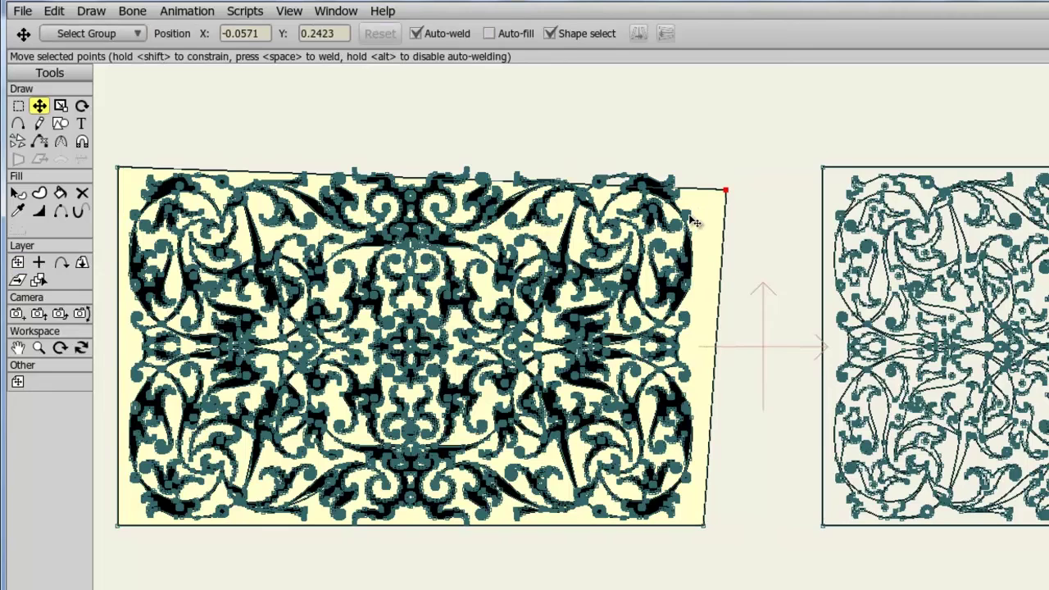
pyautogui.click(708, 202)
pyautogui.moveTo(710, 205); pyautogui.dragTo(705, 231)
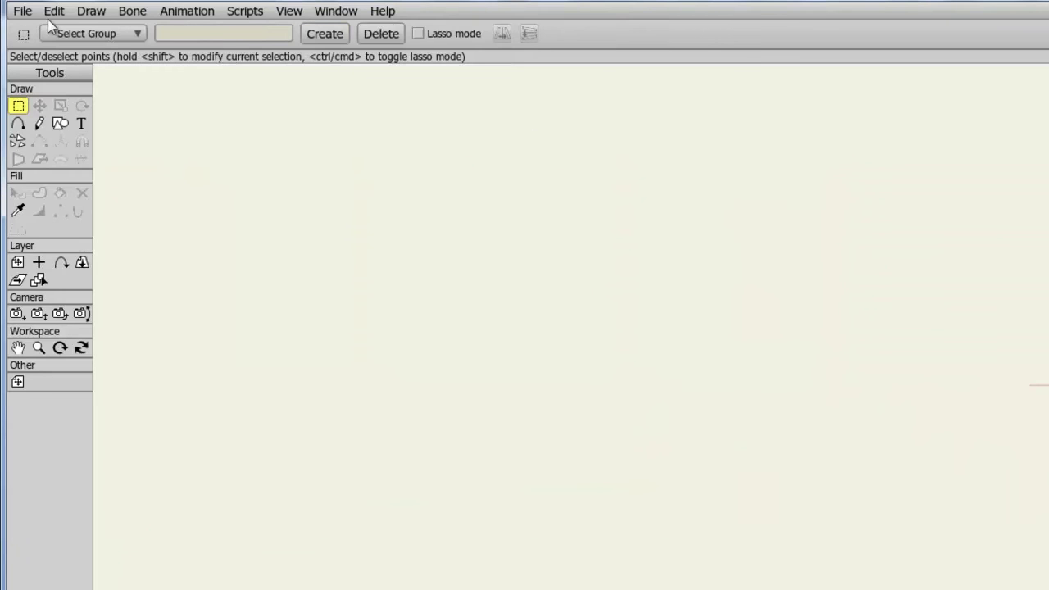
# - Set the 014 JPEG as the document's tracing image
pyautogui.click(22, 11)
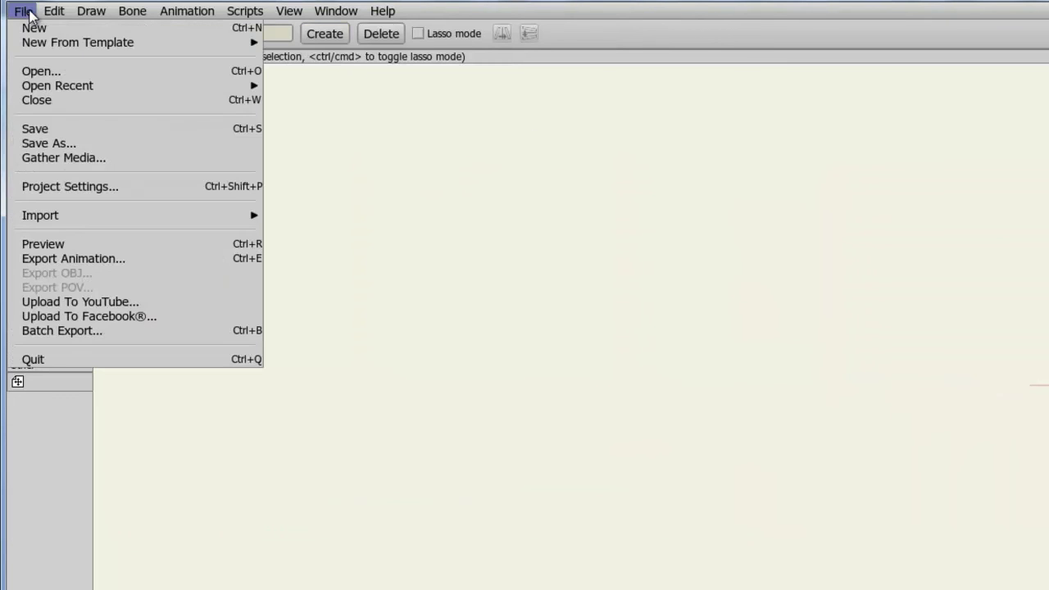
pyautogui.moveTo(133, 217)
pyautogui.moveTo(322, 250)
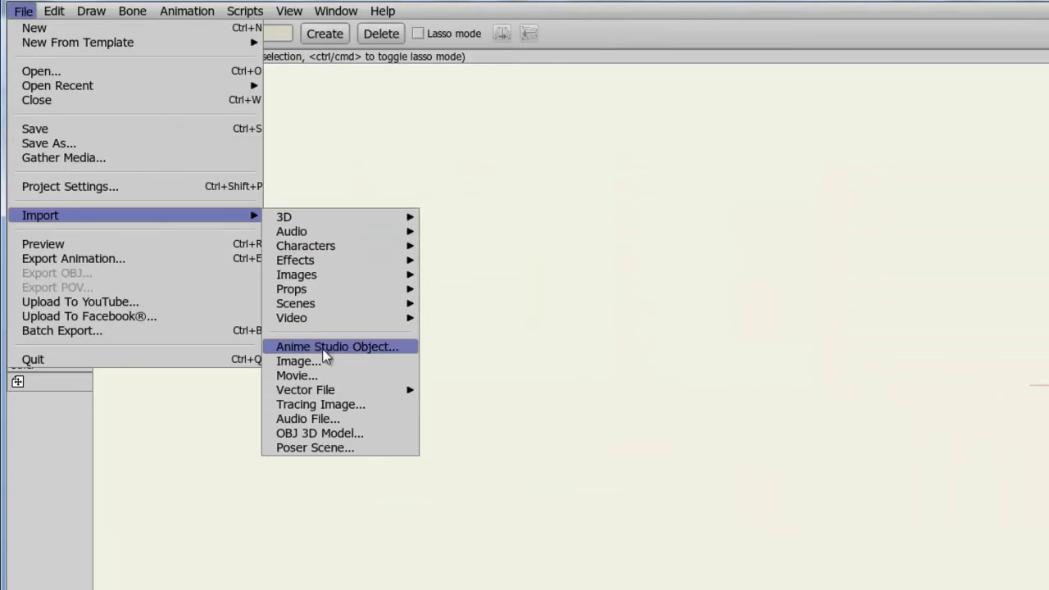
pyautogui.click(331, 406)
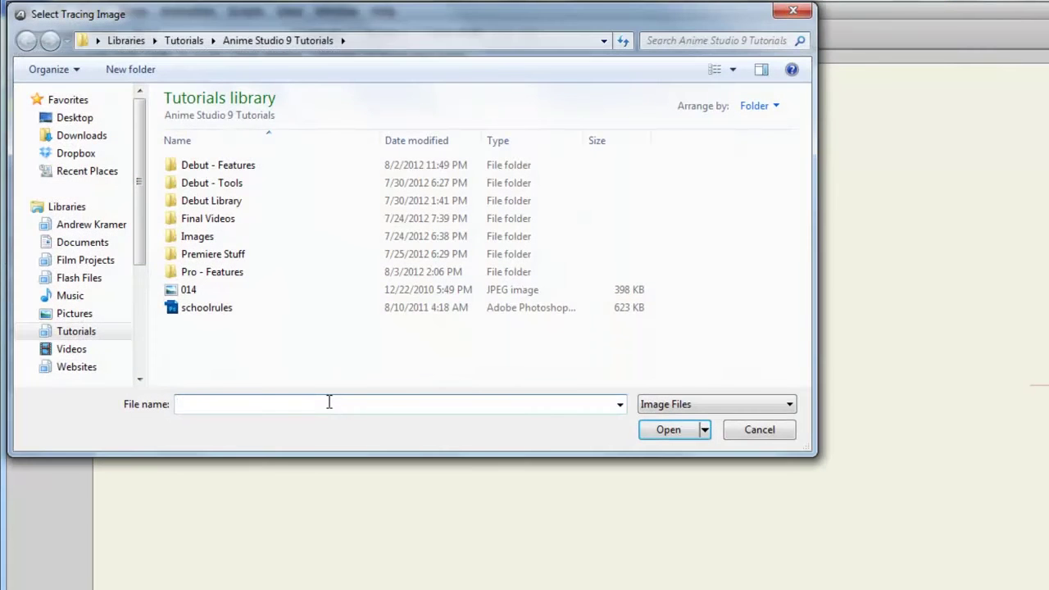
pyautogui.doubleClick(211, 291)
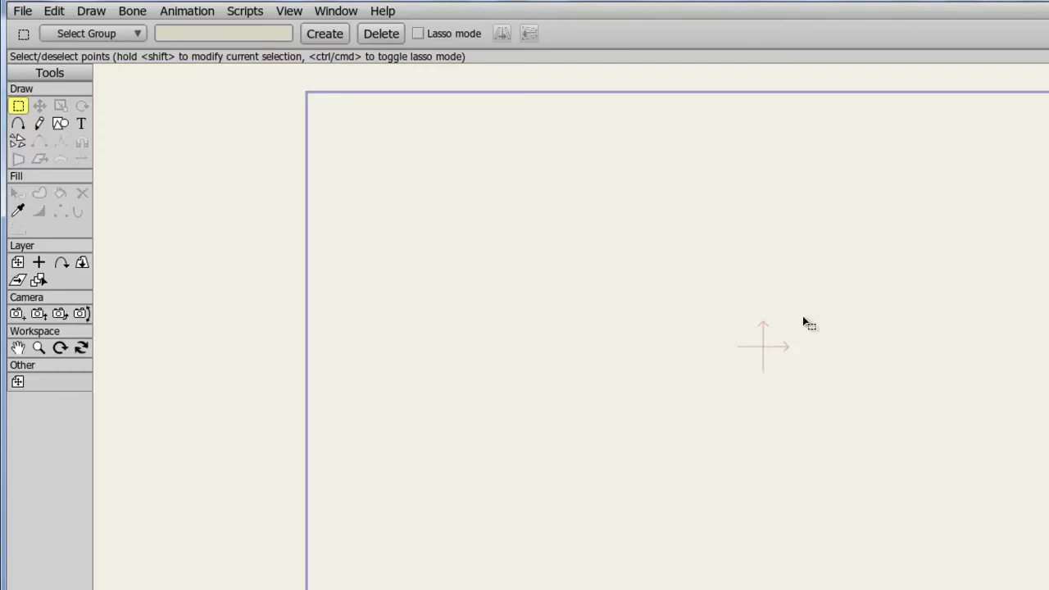
# - Import the More News MP3 as an audio layer, then play and stop it to preview
pyautogui.click(23, 11)
pyautogui.moveTo(199, 216)
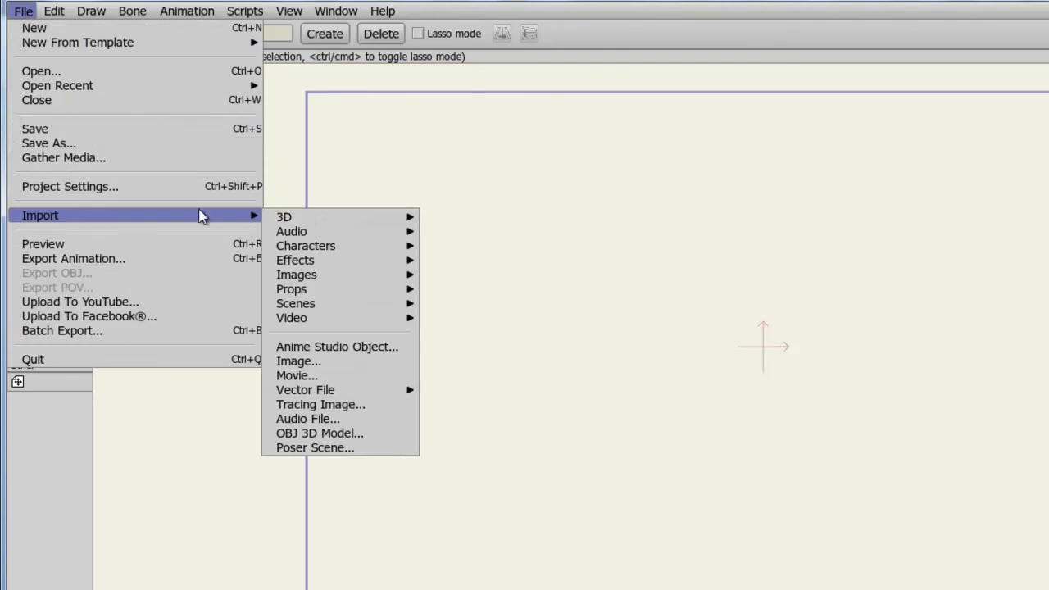
pyautogui.click(339, 418)
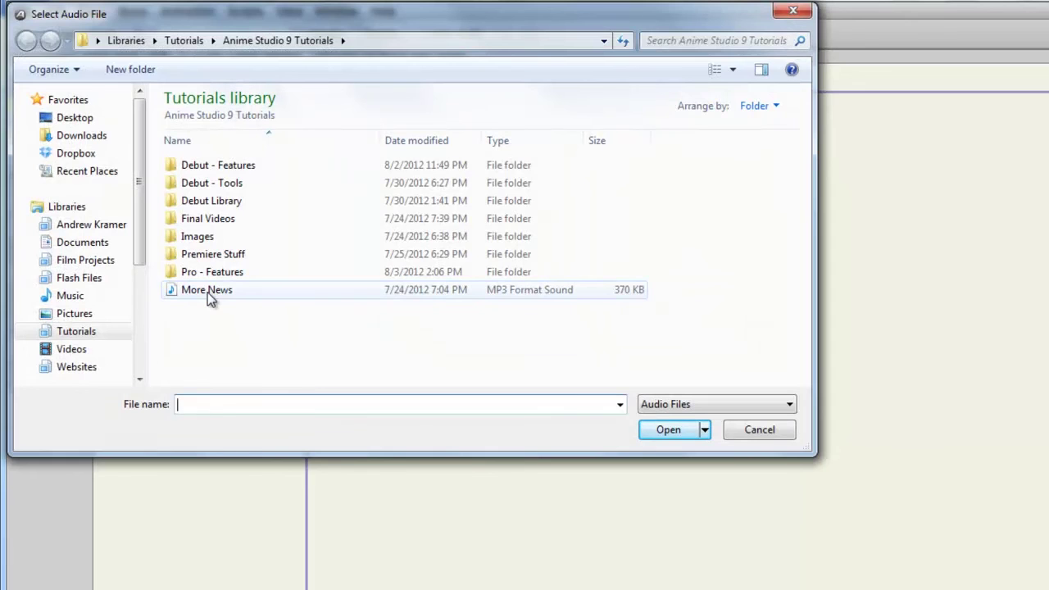
pyautogui.click(208, 292)
pyautogui.click(667, 431)
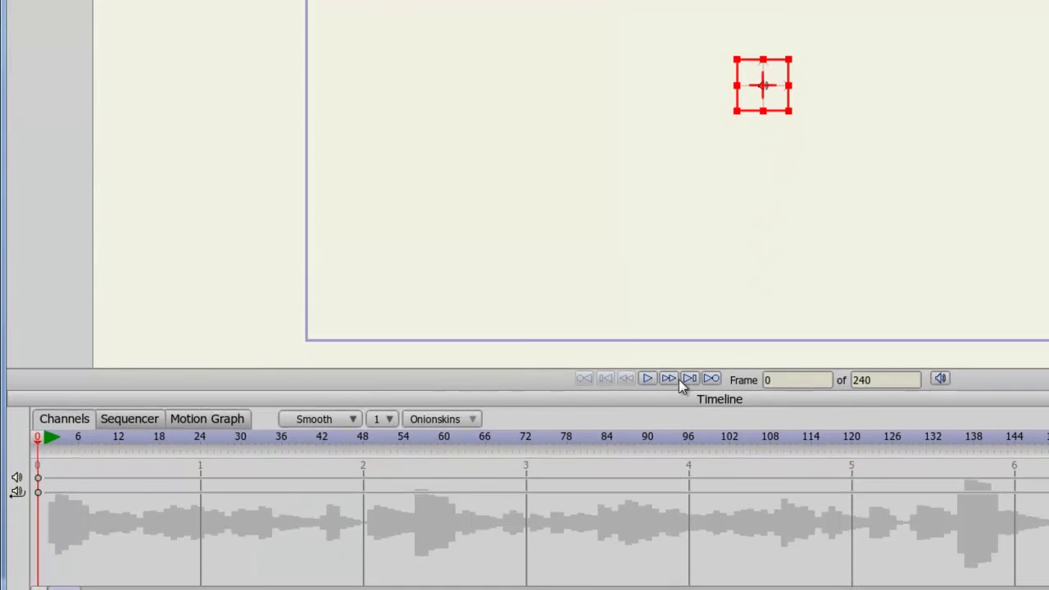
pyautogui.click(647, 379)
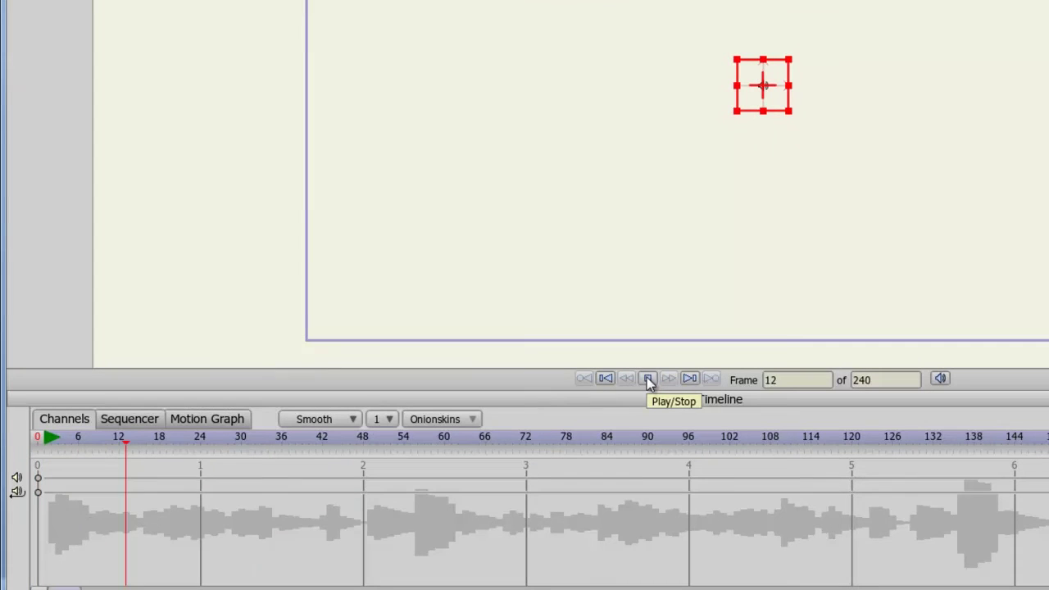
pyautogui.click(647, 379)
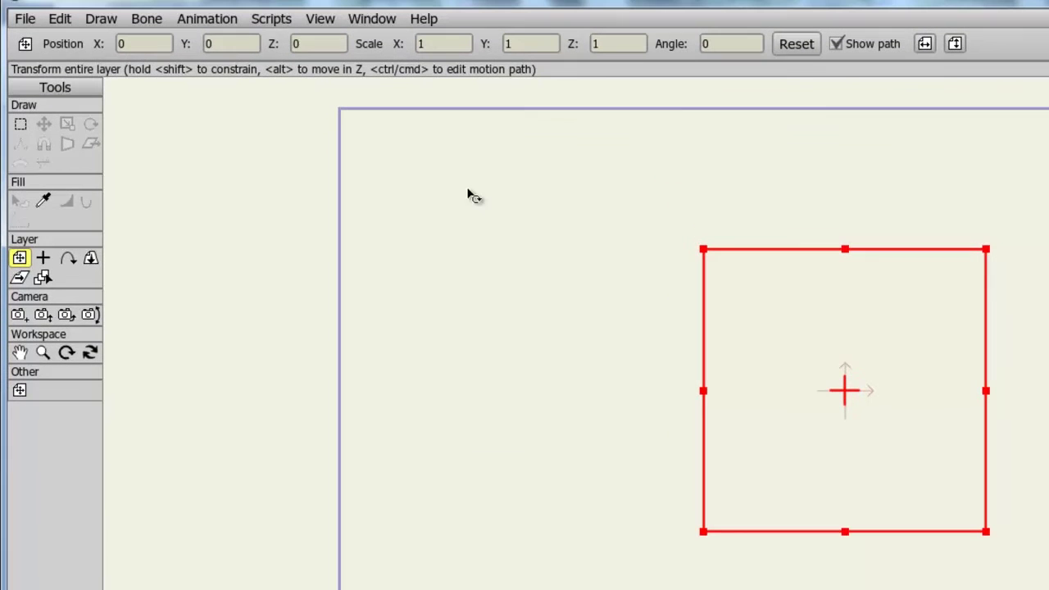
# - Bring the Stairs.obj file in through the OBJ 3D Model importer as a staircase on the canvas
pyautogui.click(26, 20)
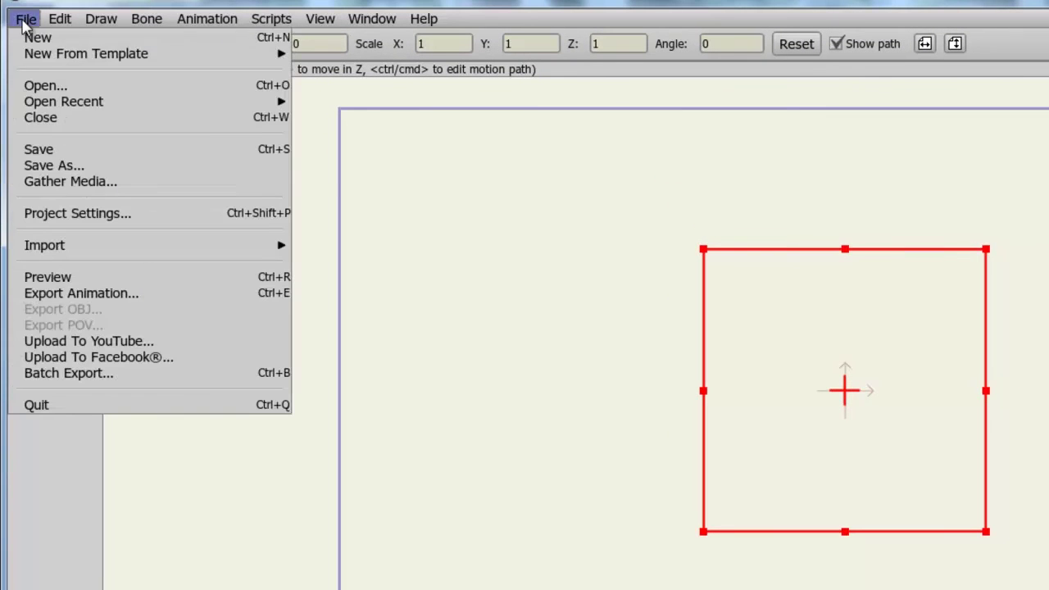
pyautogui.moveTo(59, 248)
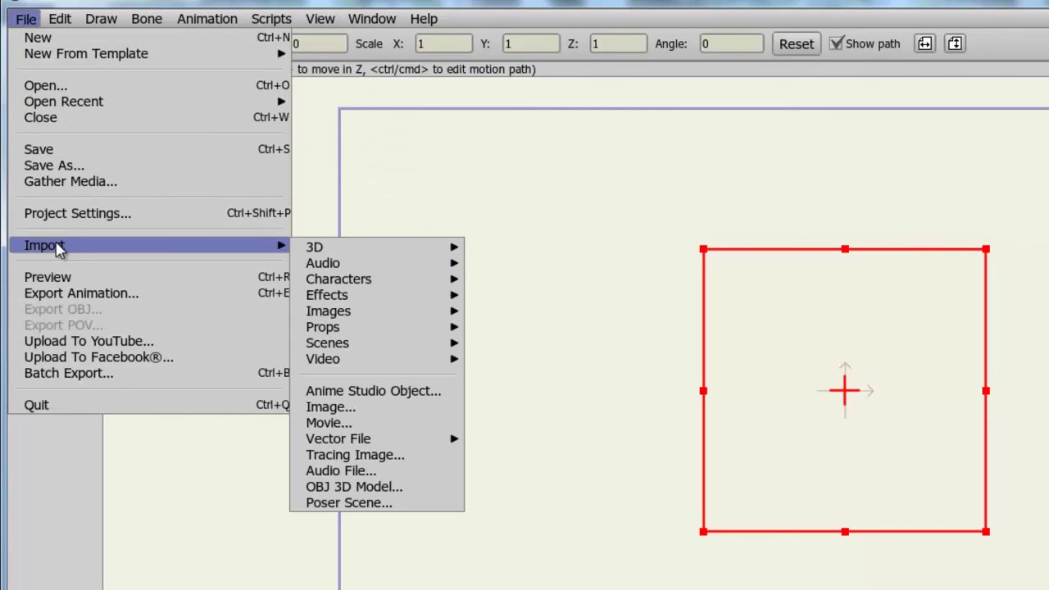
pyautogui.click(368, 488)
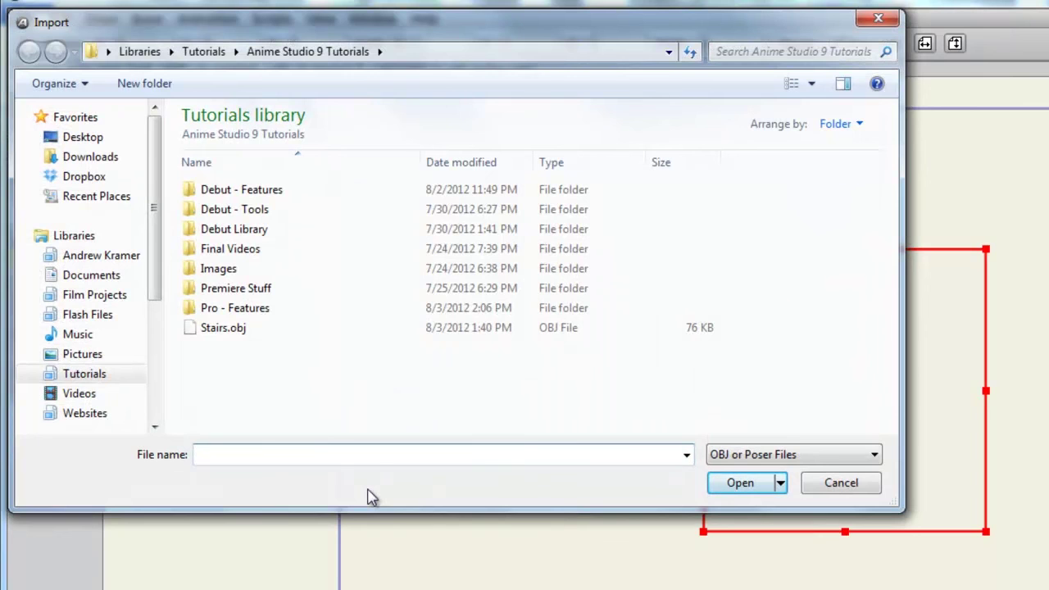
pyautogui.click(241, 329)
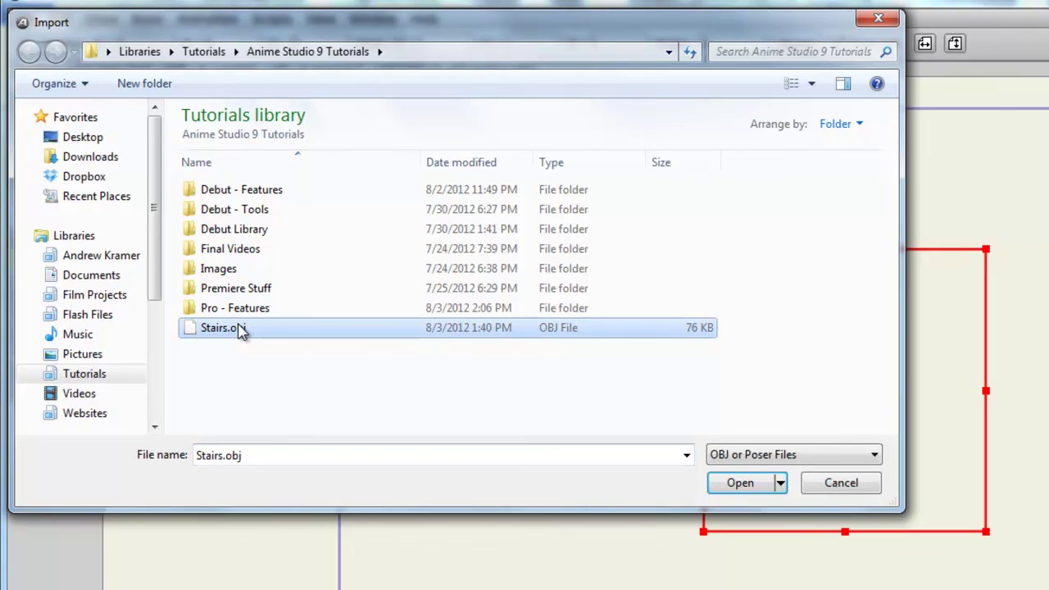
pyautogui.click(722, 484)
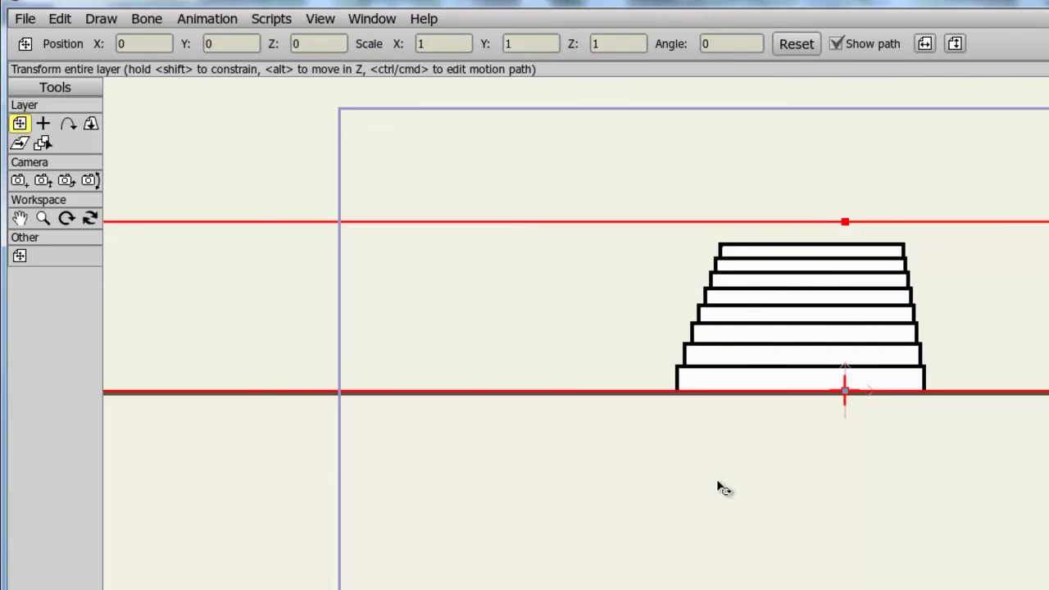
# - Track the camera to X 0.6130, Y 0.2465 to show the stairs in perspective
pyautogui.click(19, 181)
pyautogui.moveTo(660, 490); pyautogui.dragTo(483, 558)
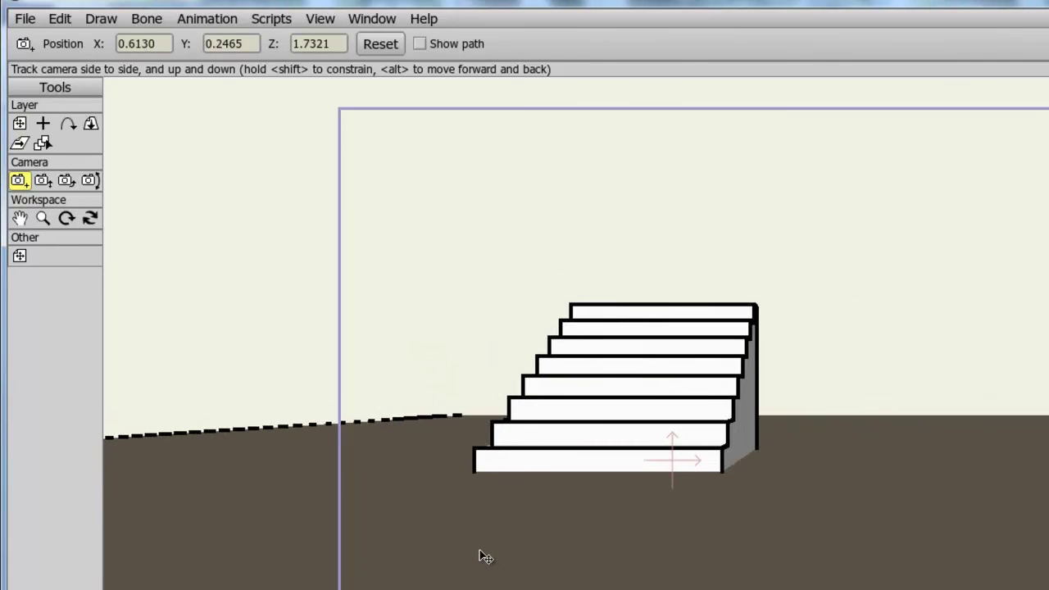